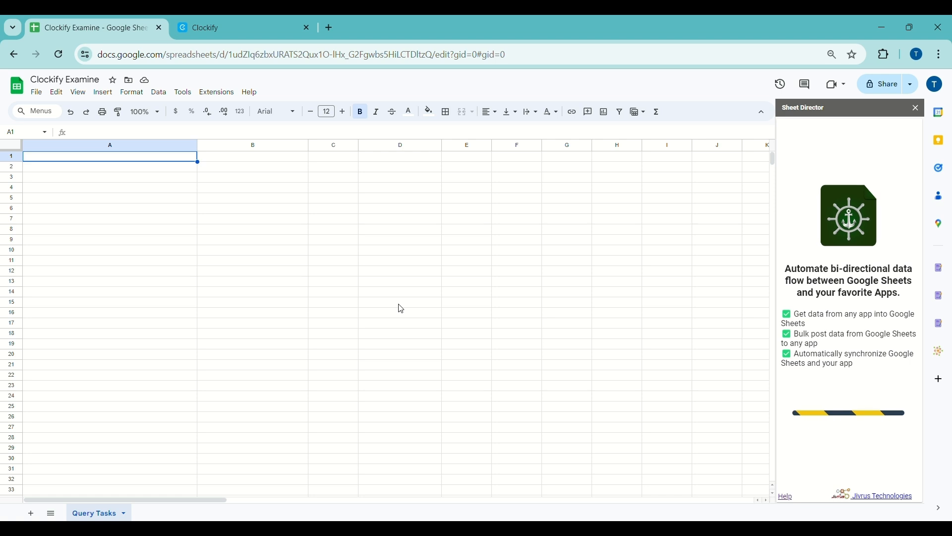
- Search the Sheet Director app list for "clo" and choose Clockify as the app
left_click(861, 168)
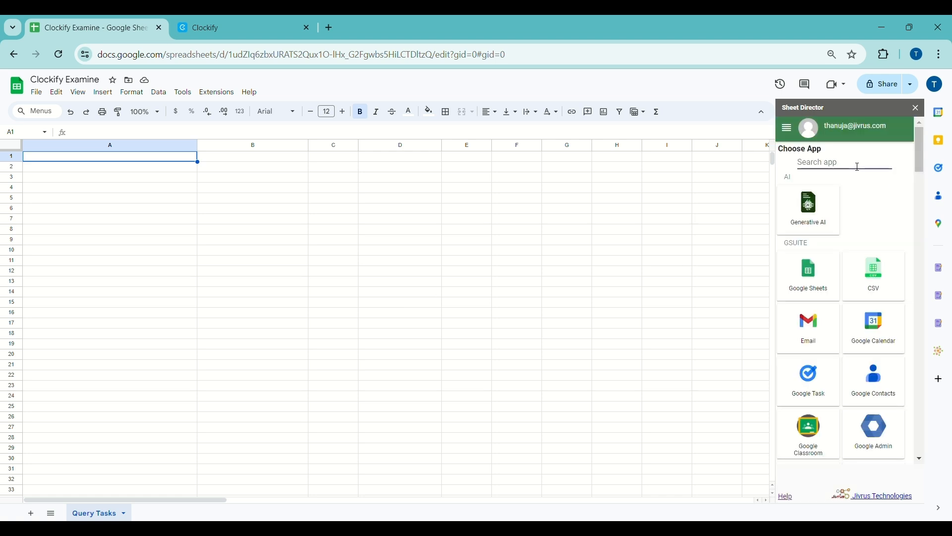
type("clo")
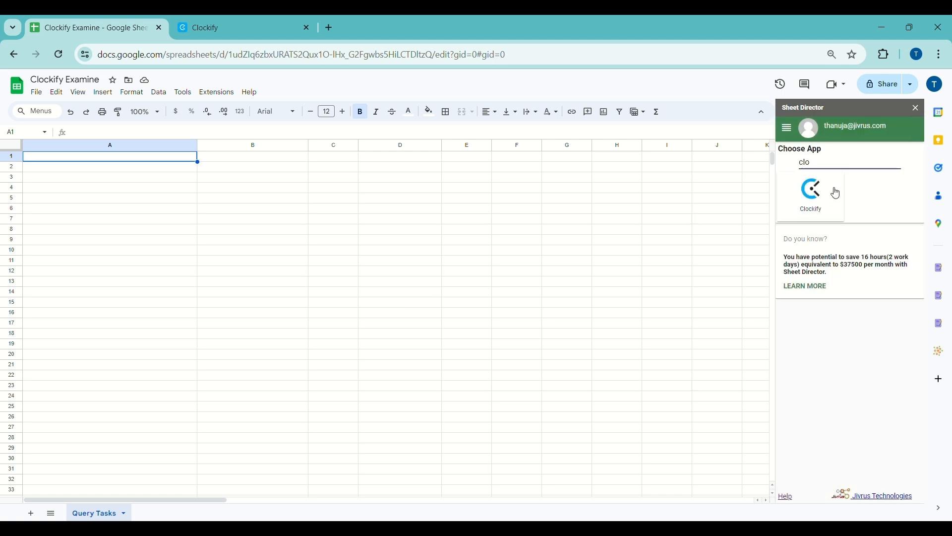
left_click(823, 203)
key("alt")
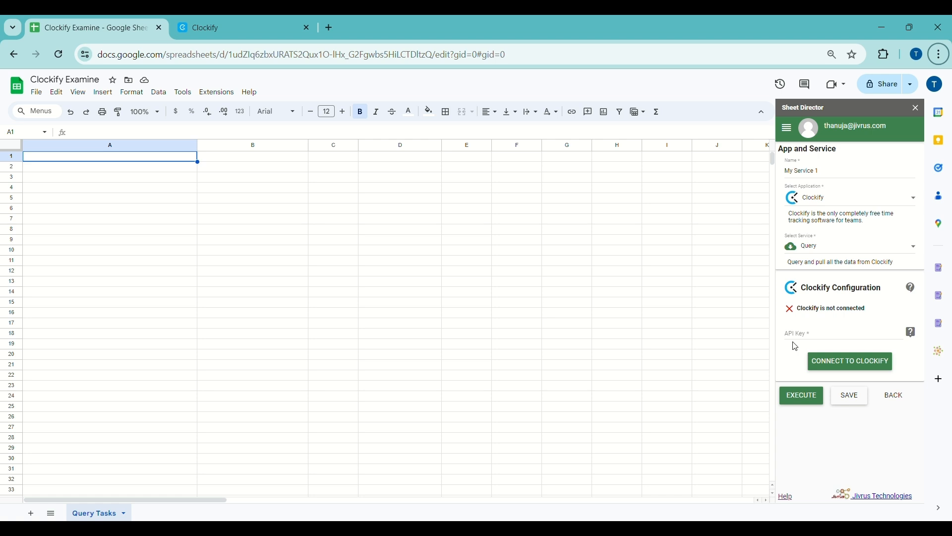
- Switch to Clockify and open the advanced user preferences where the personal API key is managed
left_click(233, 26)
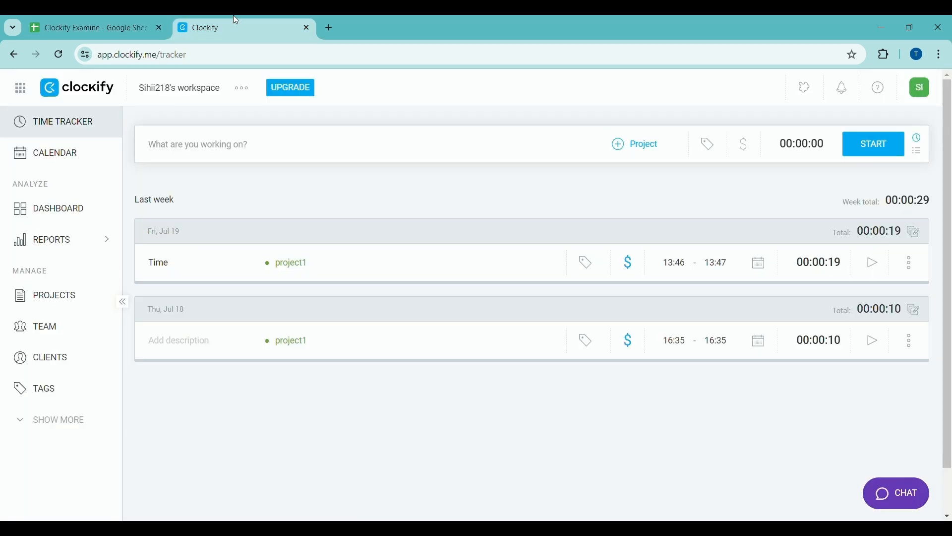
left_click(921, 99)
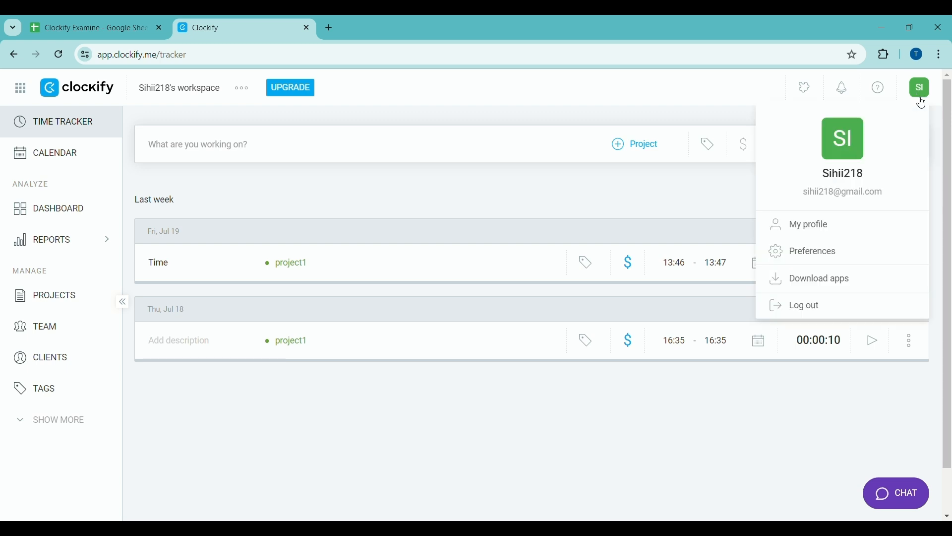
left_click(815, 264)
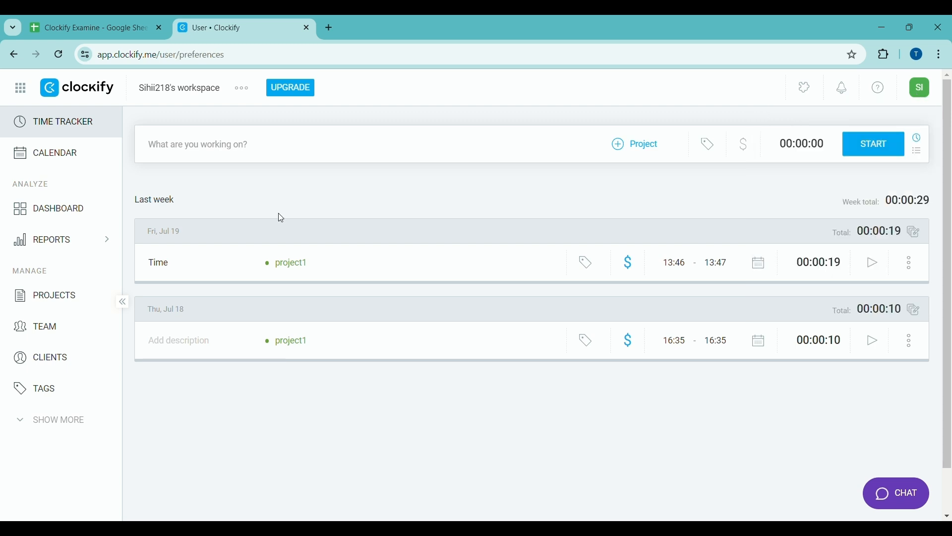
left_click(354, 200)
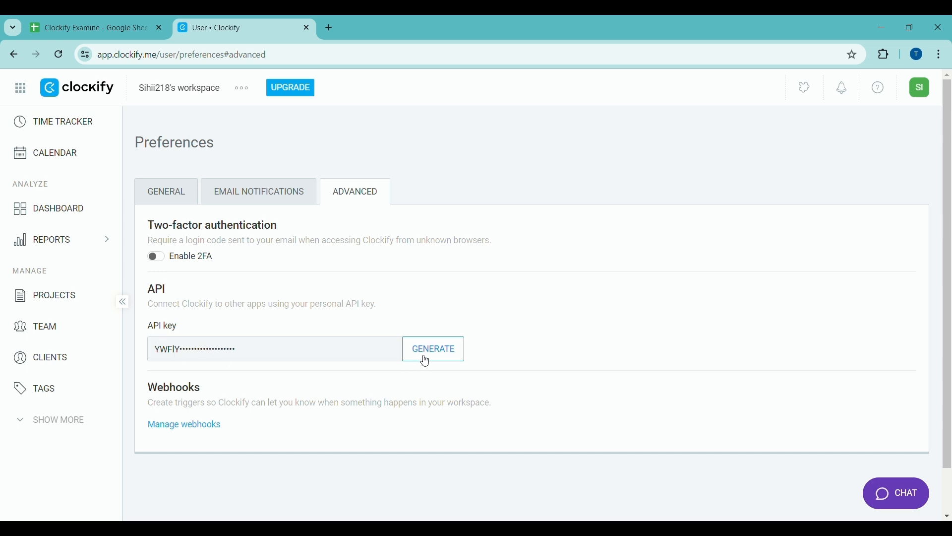
- Return to the Clockify Examine spreadsheet, paste the API key into the Clockify configuration and connect to Clockify
left_click(138, 20)
left_click(799, 337)
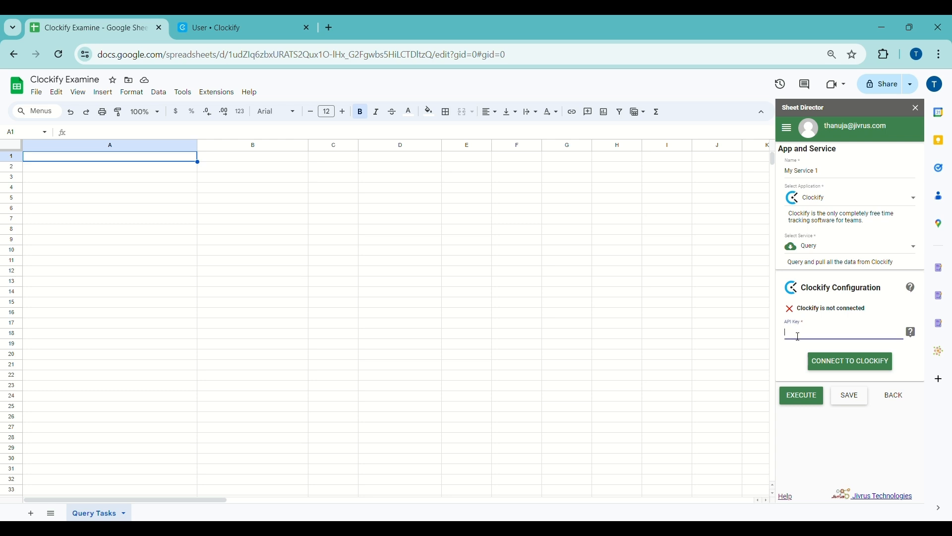
key("ctrl+v")
left_click(849, 363)
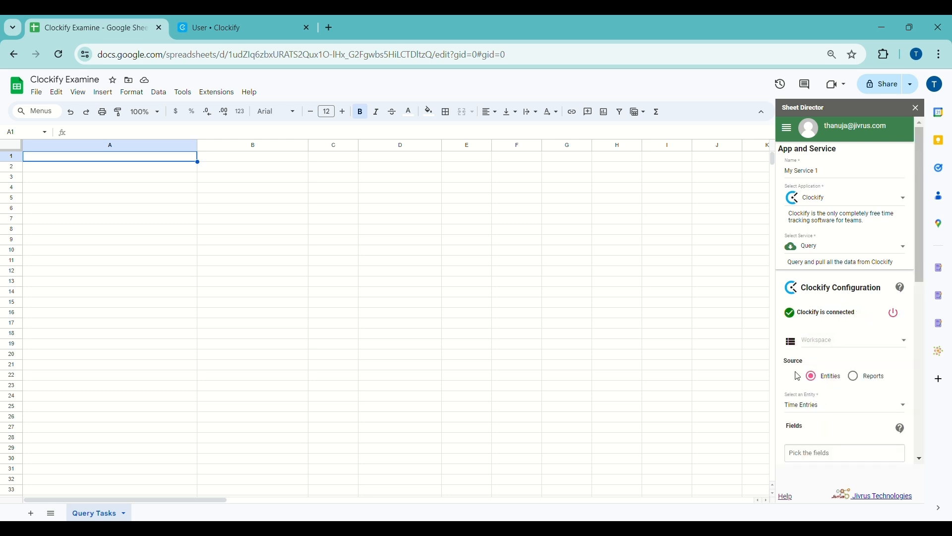
- Name the service "Tasks Query Service" and choose Query as its service type
key("alt")
triple_click(816, 171)
type("Tasks Query Service")
left_click(819, 251)
left_click(815, 253)
- Select the account's workspace in the Clockify configuration
scroll(870, 270, "down", 2)
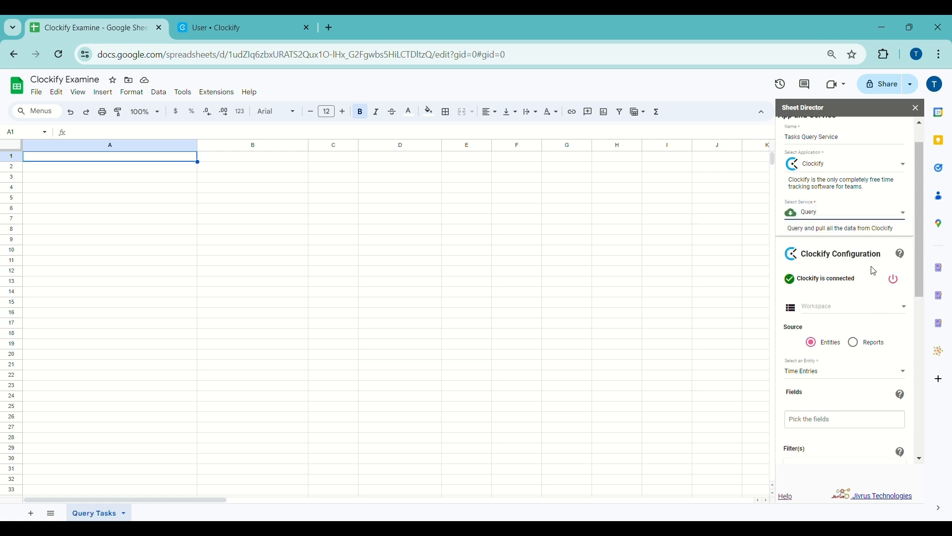
left_click(839, 286)
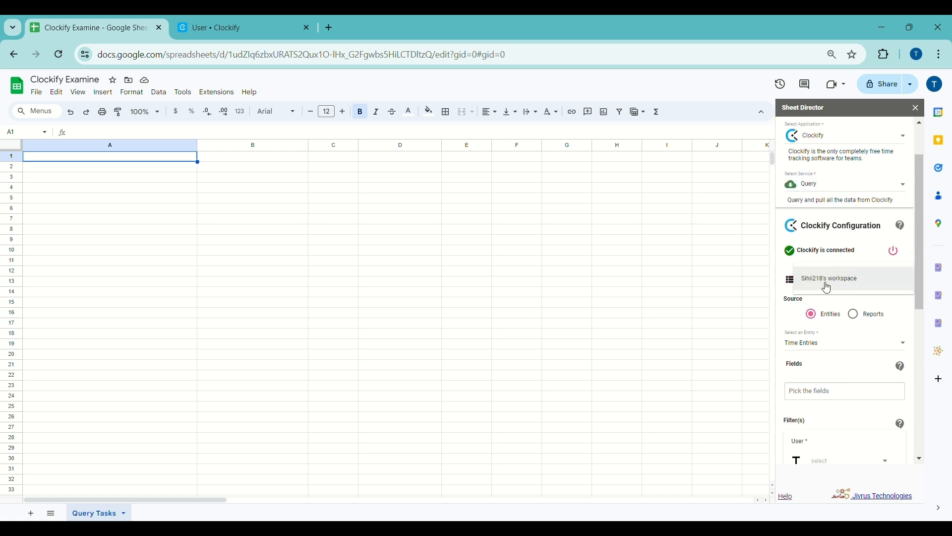
left_click(827, 285)
- Set the source entity to Tasks, refresh the project list and select the QuantumShift project
scroll(834, 290, "down", 2)
scroll(837, 290, "down", 1)
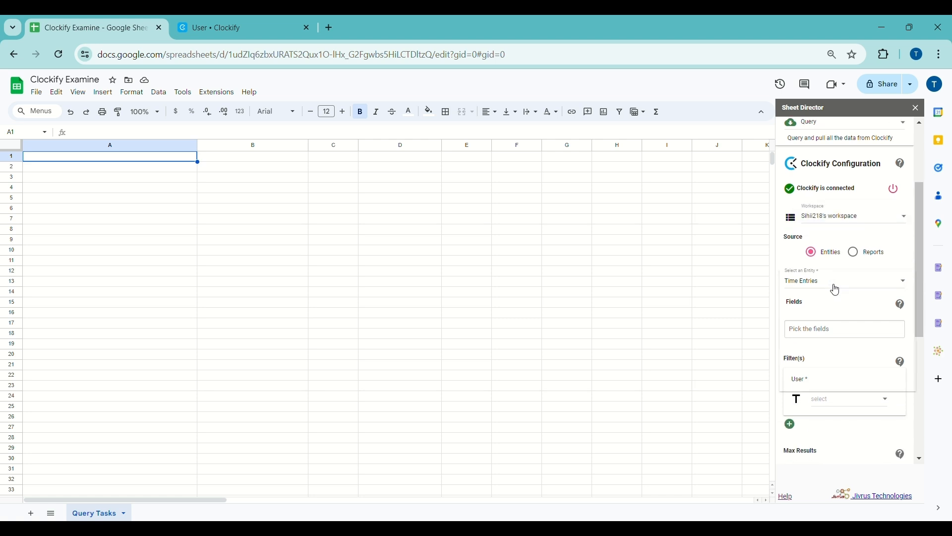
left_click(833, 287)
left_click(819, 341)
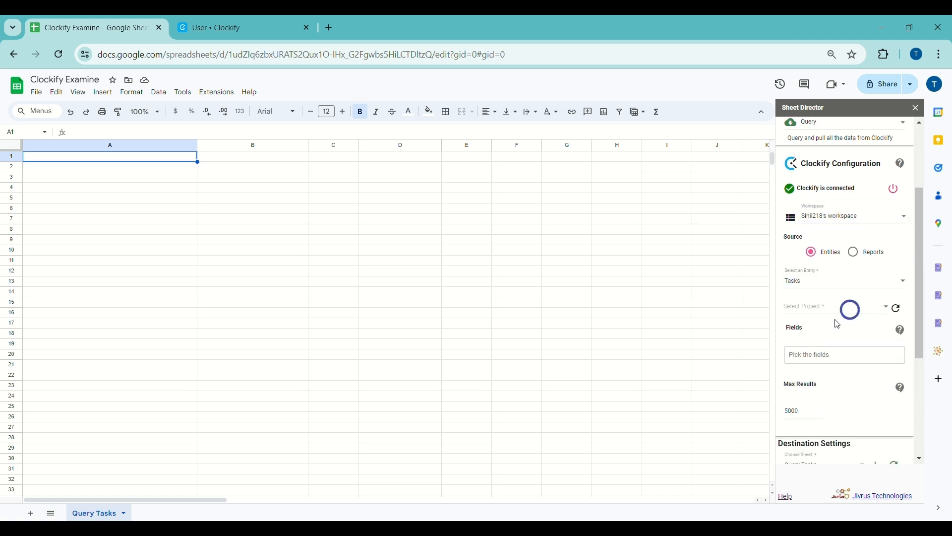
left_click(895, 311)
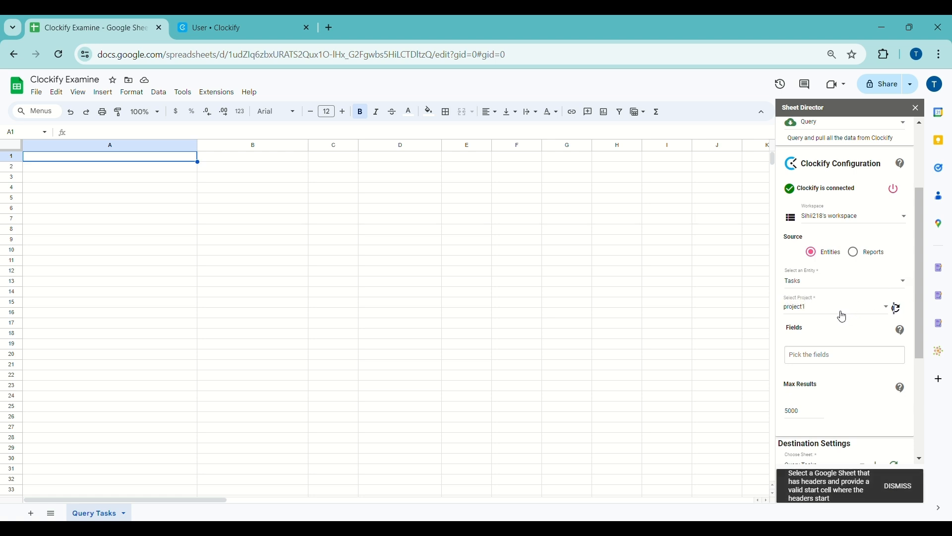
left_click(839, 311)
left_click(812, 332)
- Add the query fields Duration, Estimate, Billable, Id, Project Id, Name, Cost Rate and Status
scroll(829, 335, "down", 2)
left_click(824, 233)
left_click(821, 291)
left_click(821, 291)
left_click(821, 248)
left_click(828, 263)
left_click(869, 248)
left_click(818, 303)
left_click(818, 318)
left_click(817, 306)
left_click(813, 291)
left_click(817, 308)
left_click(811, 283)
- Limit the query's maximum results to 10
double_click(800, 338)
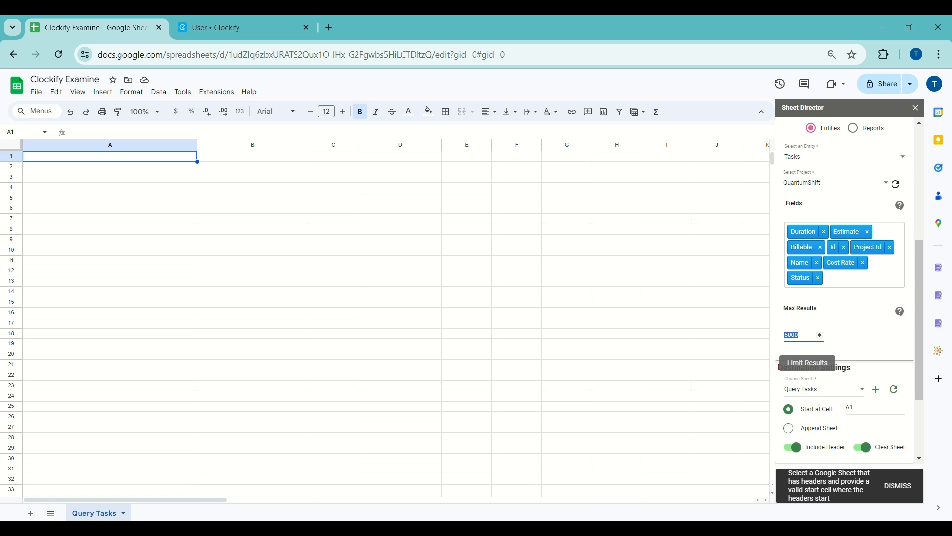
type("10")
left_click(829, 323)
scroll(819, 308, "down", 3)
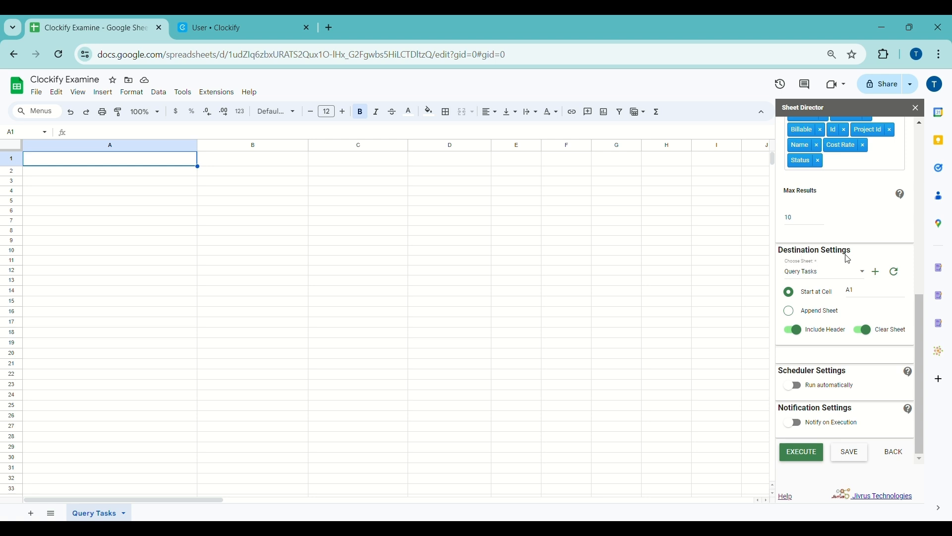
- Choose Query Tasks as the destination sheet with Clear Sheet enabled, and execute the query
left_click(820, 276)
left_click(825, 278)
left_click(879, 273)
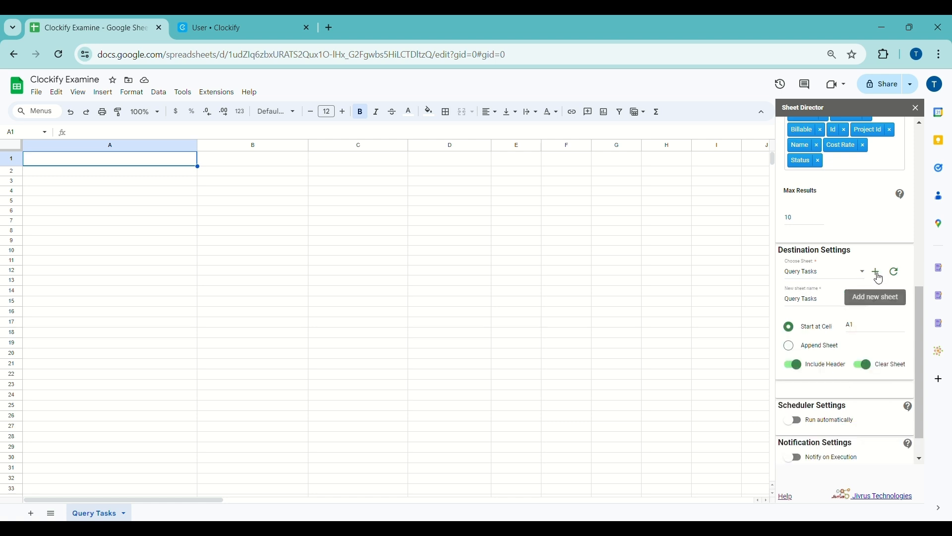
left_click(895, 299)
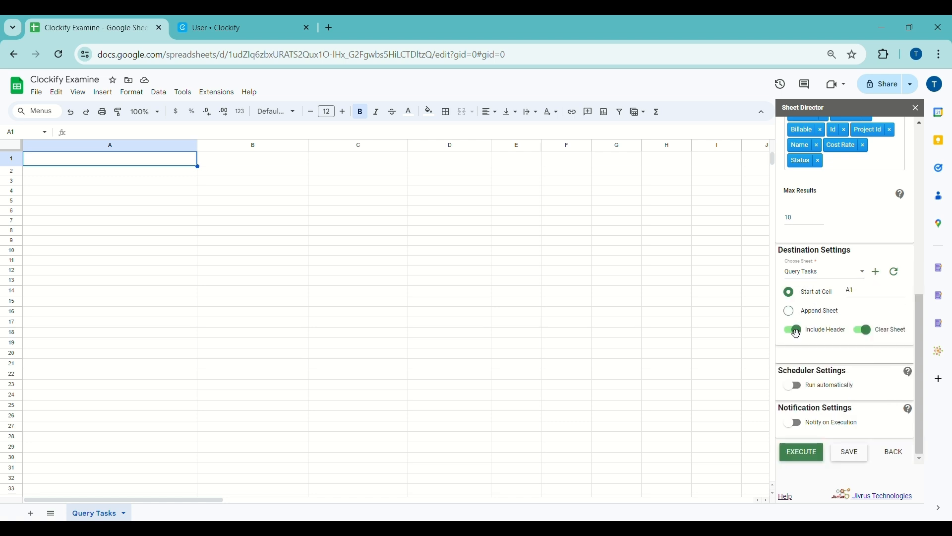
left_click(864, 331)
left_click(867, 332)
left_click(803, 453)
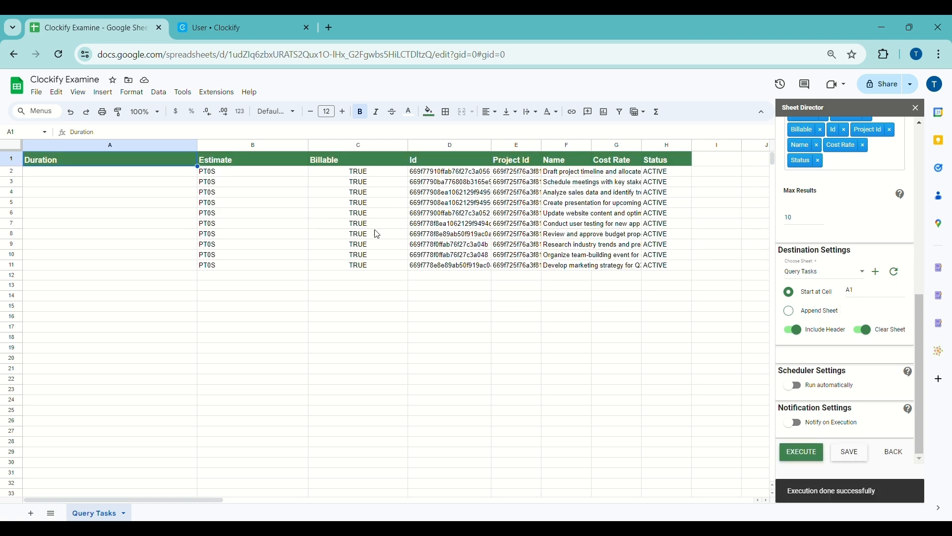
- Widen the Id and Name columns of the Query Tasks sheet to fit their contents
left_click_drag(491, 145, 537, 145)
left_click_drag(641, 148, 721, 147)
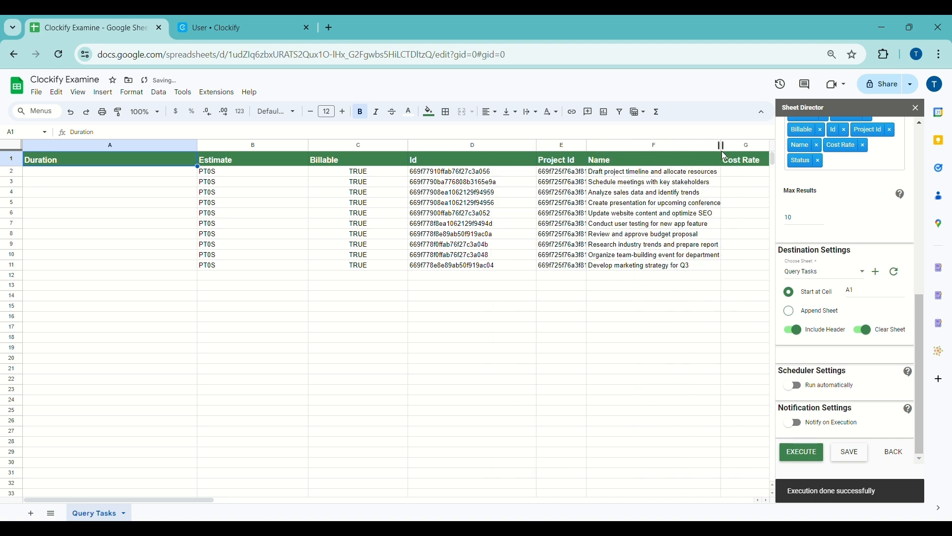
left_click_drag(208, 499, 273, 500)
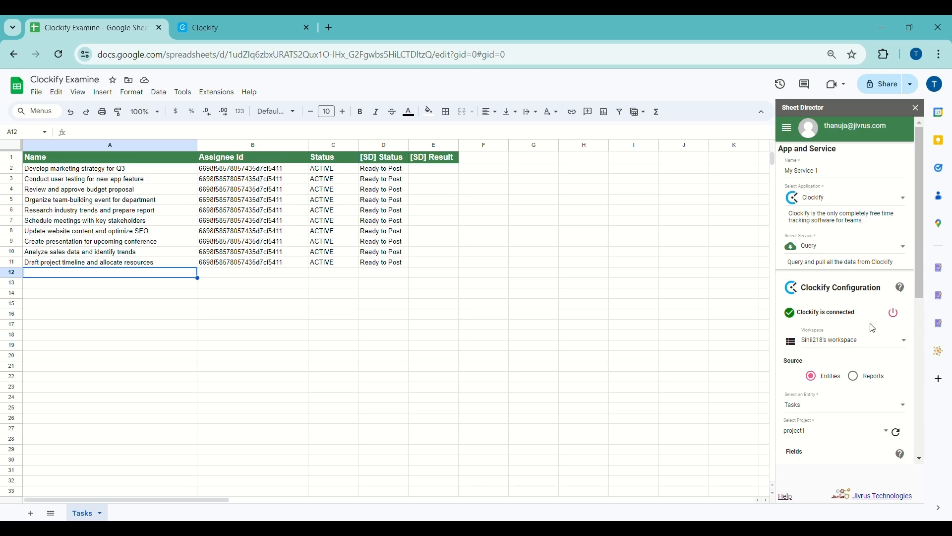
- Rename the service "Clockify Post Service" and change its service type to Post
left_click_drag(820, 170, 780, 166)
type("Clockify Post Service")
left_click(822, 253)
left_click(818, 277)
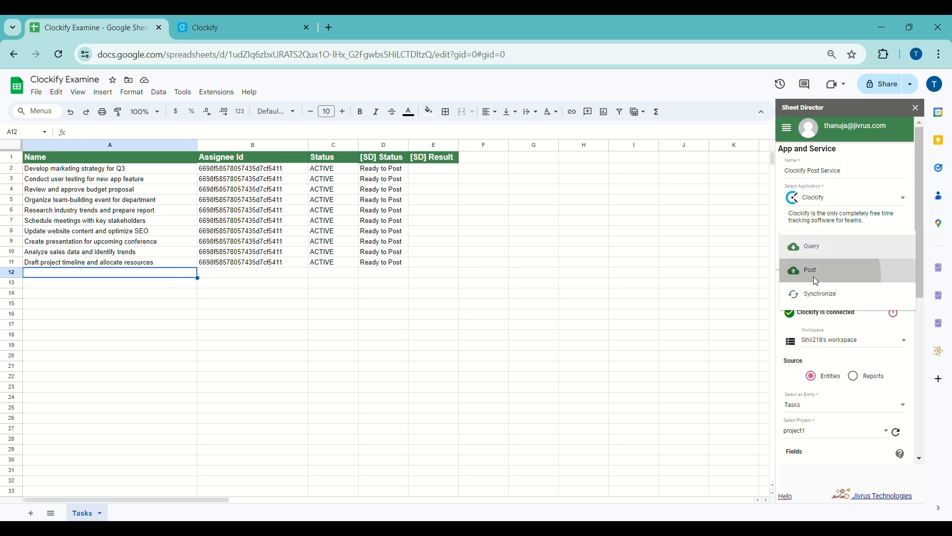
- Set the post service's entity to Tasks and its project to QuantumShift
scroll(843, 309, "down", 1)
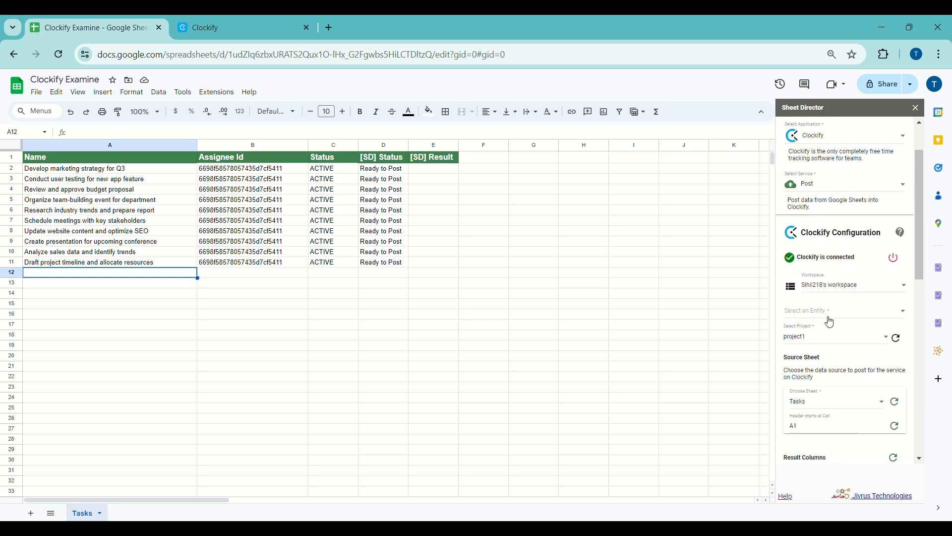
left_click(826, 317)
left_click(813, 362)
scroll(818, 357, "down", 1)
left_click(877, 284)
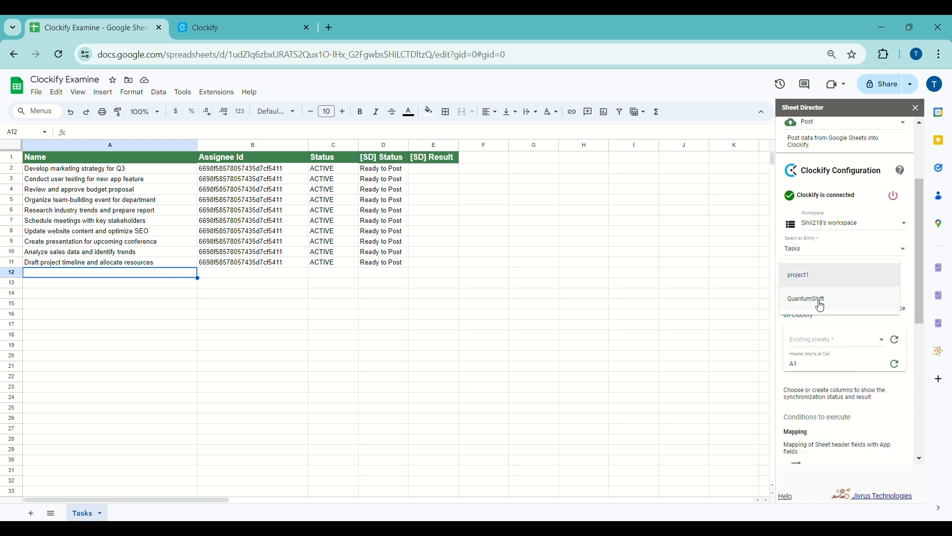
left_click(819, 304)
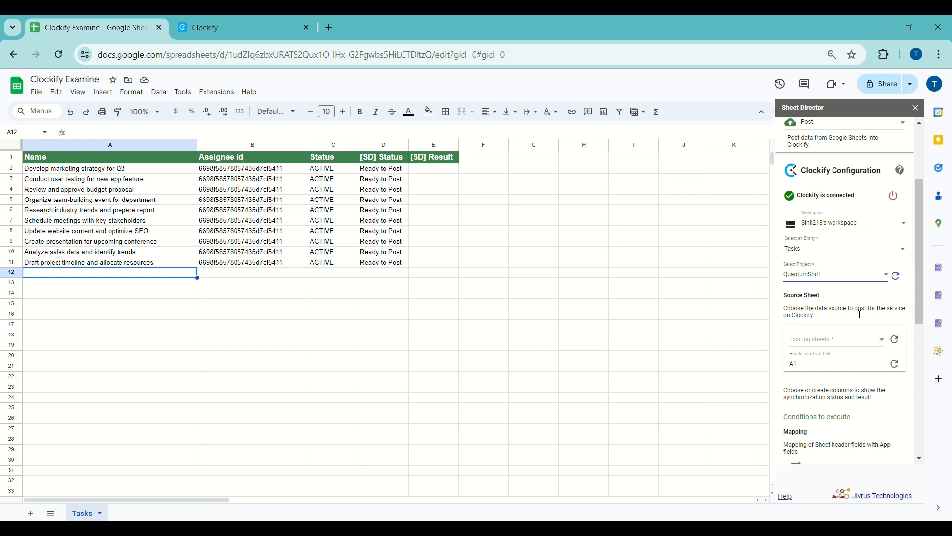
- Choose Tasks as the source sheet and accept the intelligent mapping of its columns to the Clockify fields
scroll(863, 314, "down", 1)
left_click(823, 278)
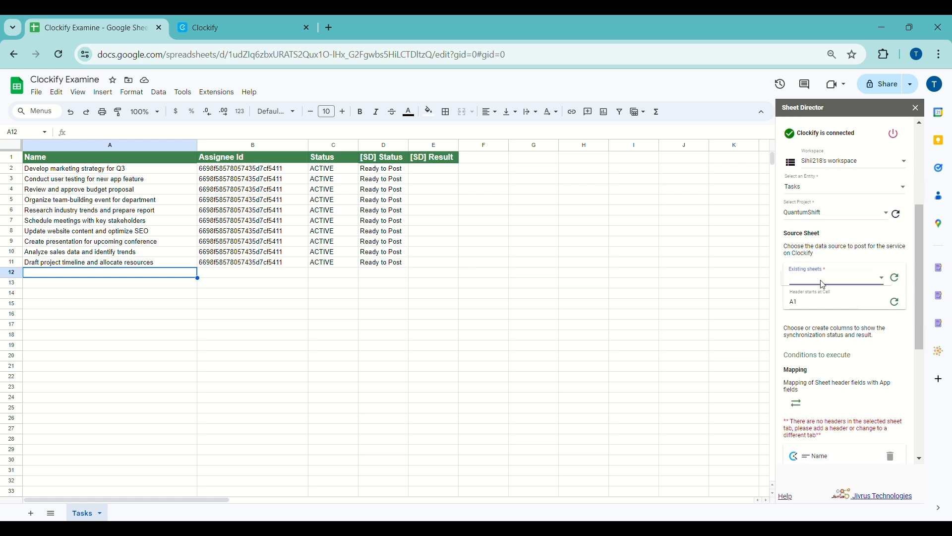
left_click(803, 280)
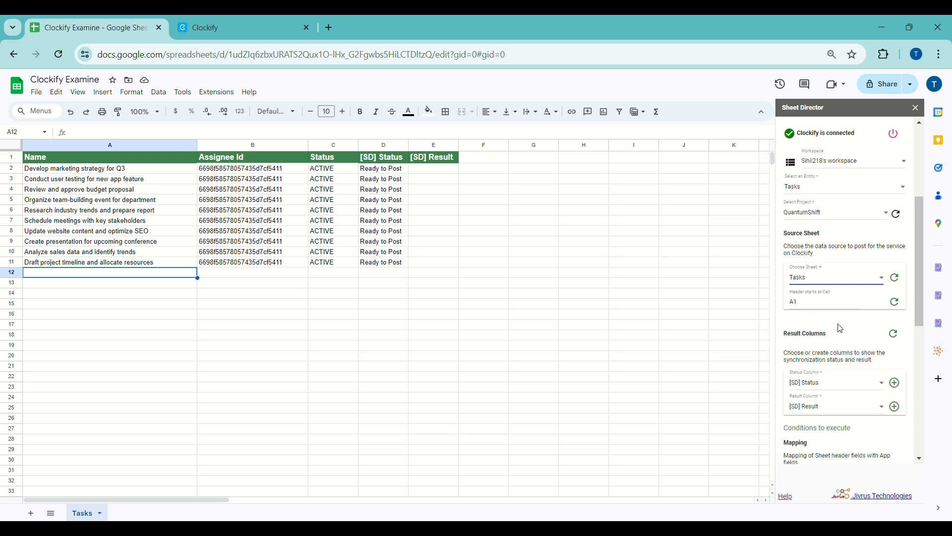
scroll(843, 327, "down", 4)
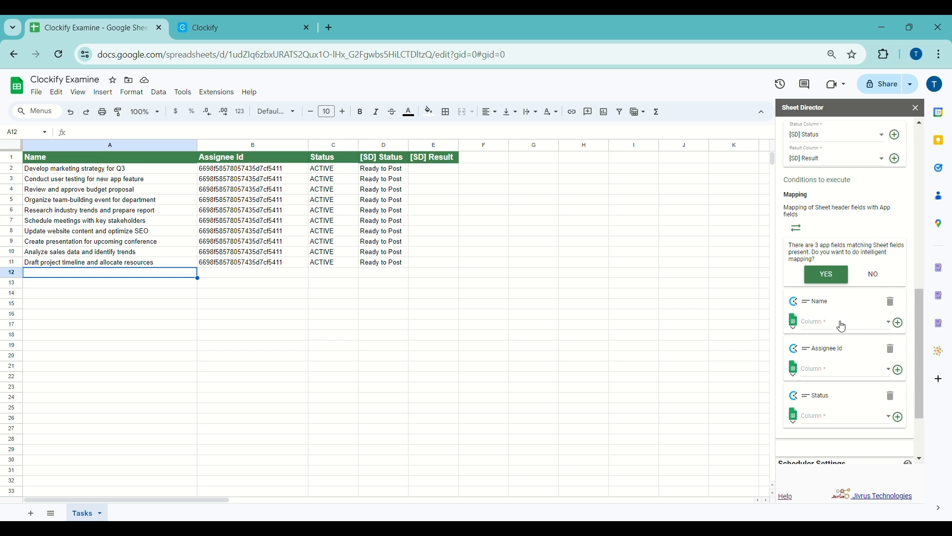
left_click(831, 278)
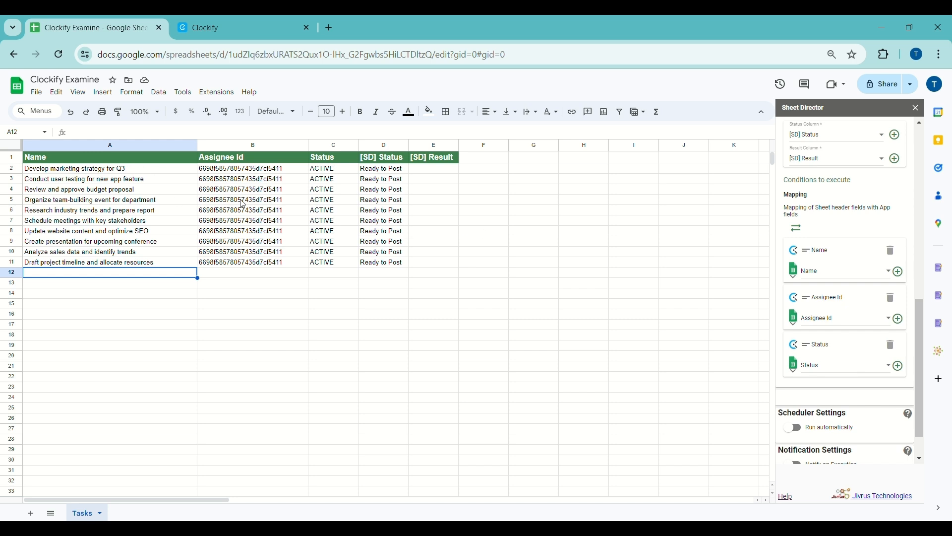
- Select [SD] Status as the status column in the result columns
scroll(829, 292, "up", 3)
scroll(835, 297, "up", 4)
scroll(835, 329, "down", 2)
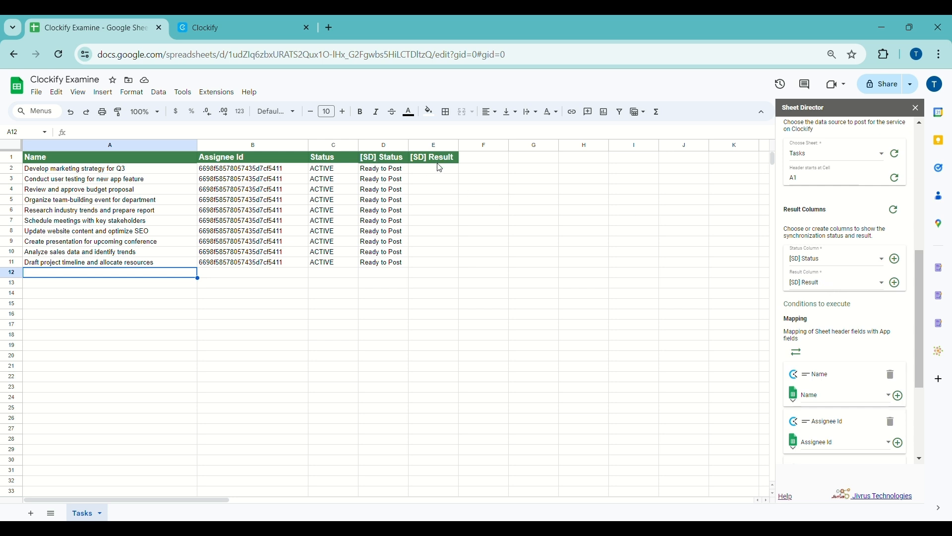
left_click(817, 268)
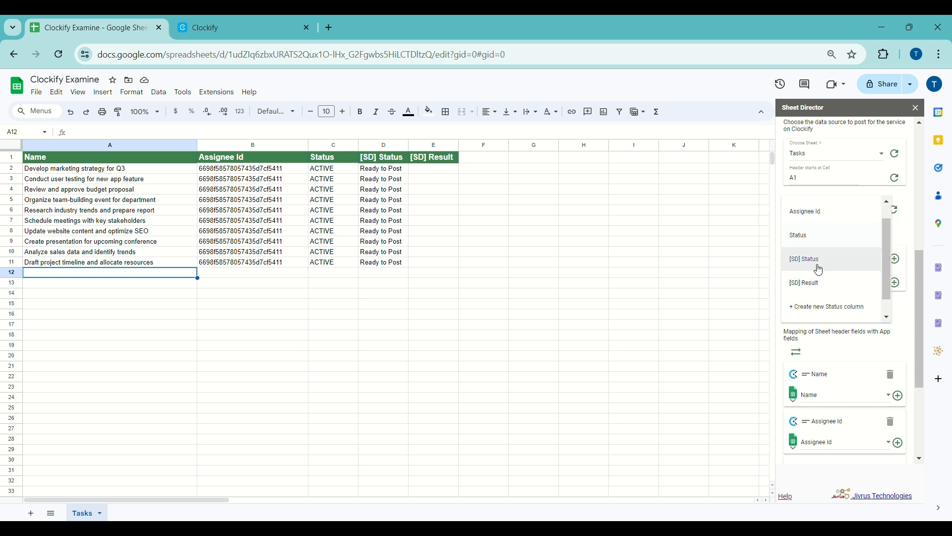
left_click(821, 260)
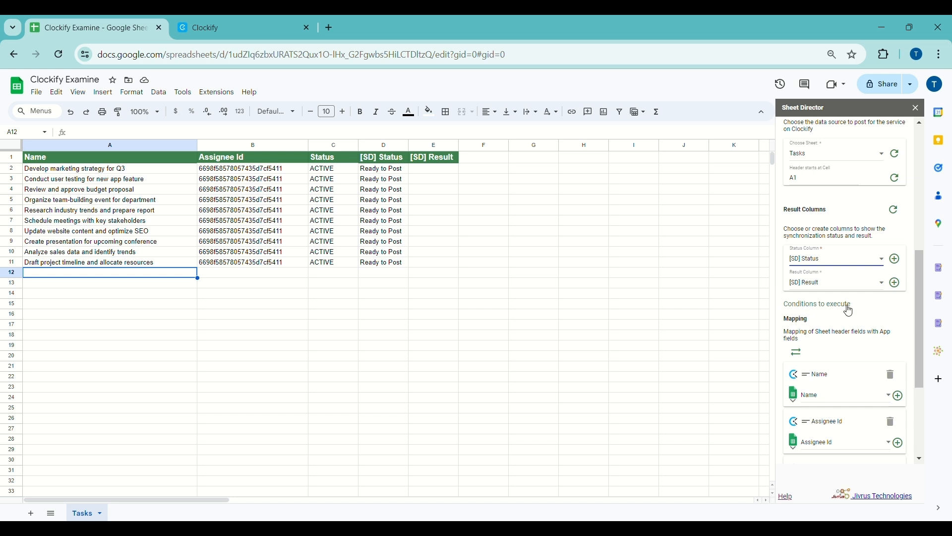
- Map the Clockify Status field to the sheet's Status column and bring up the post service's execution controls
scroll(849, 314, "down", 3)
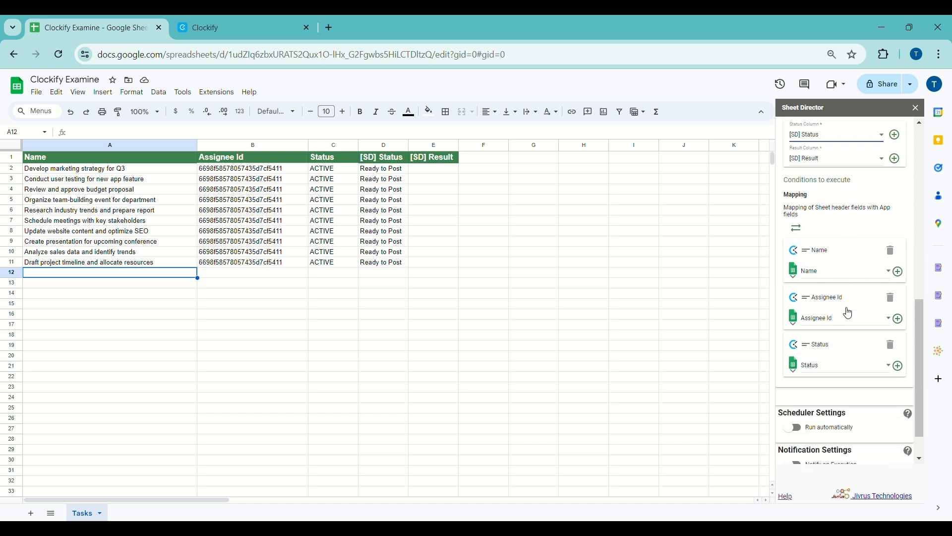
scroll(845, 314, "down", 1)
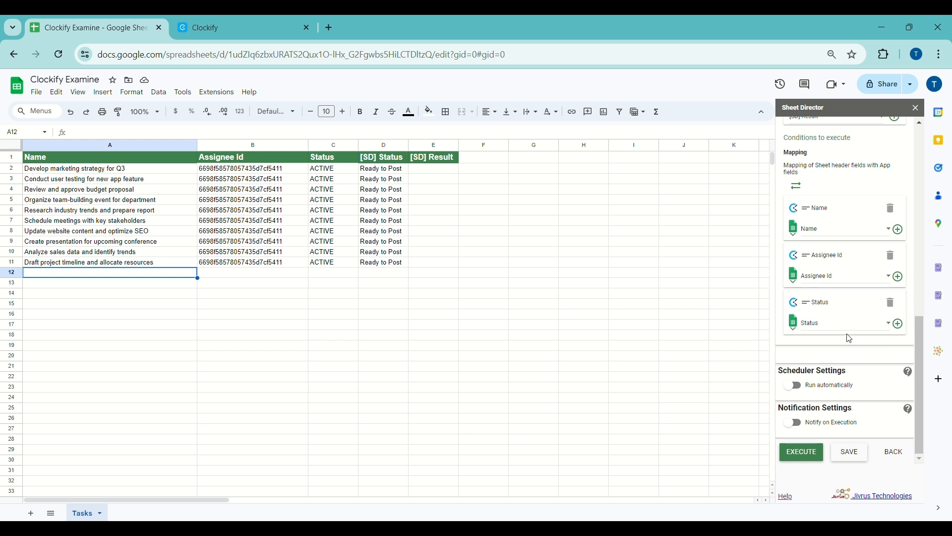
left_click(835, 326)
left_click(833, 328)
left_click(803, 454)
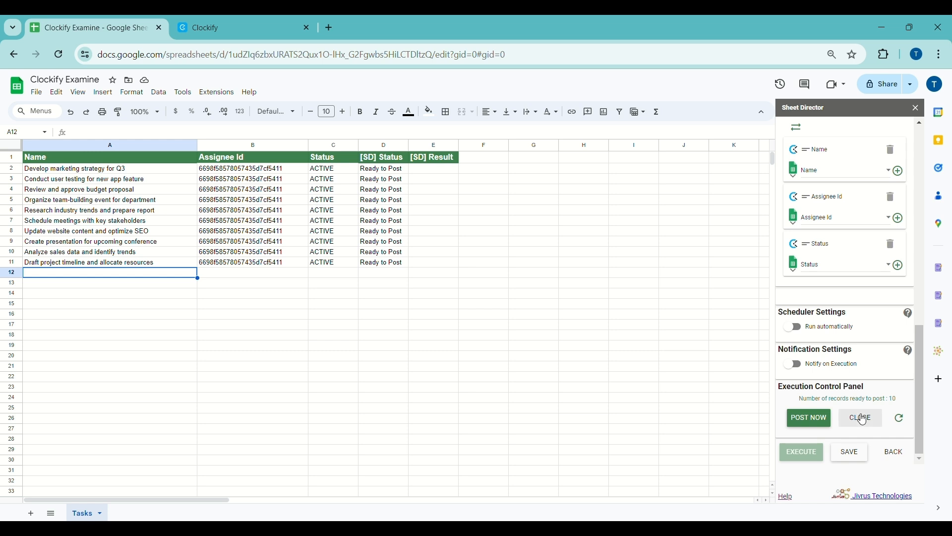
- Post the ready tasks to Clockify and widen the [SD] Status column to fit its text
left_click(807, 420)
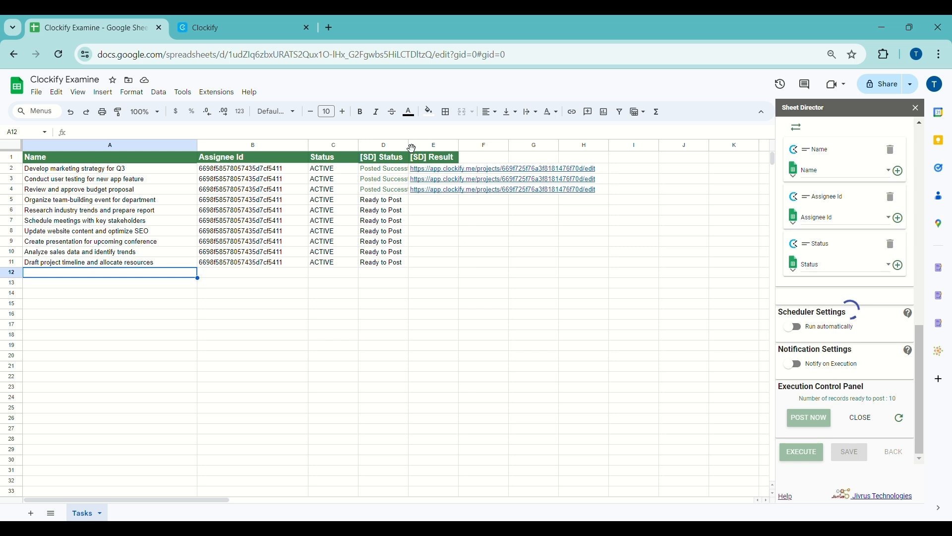
left_click_drag(410, 148, 457, 167)
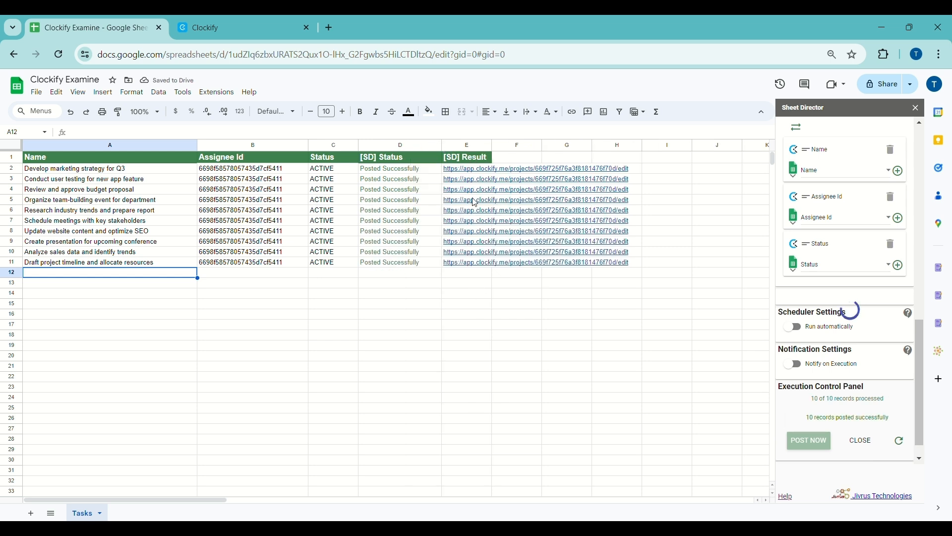
- Open the result link of the first posted task and examine the QuantumShift task list in Clockify
mouse_move(478, 266)
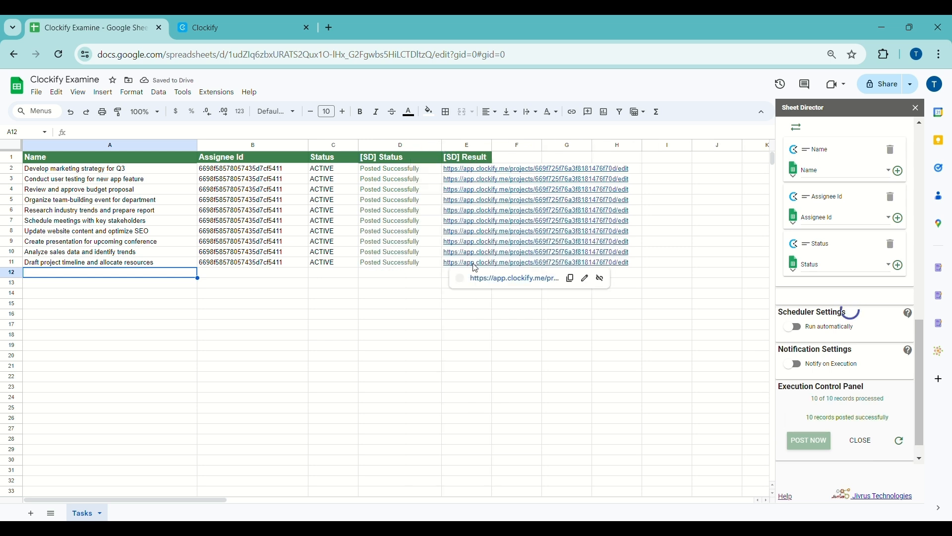
left_click(474, 170)
left_click(489, 185)
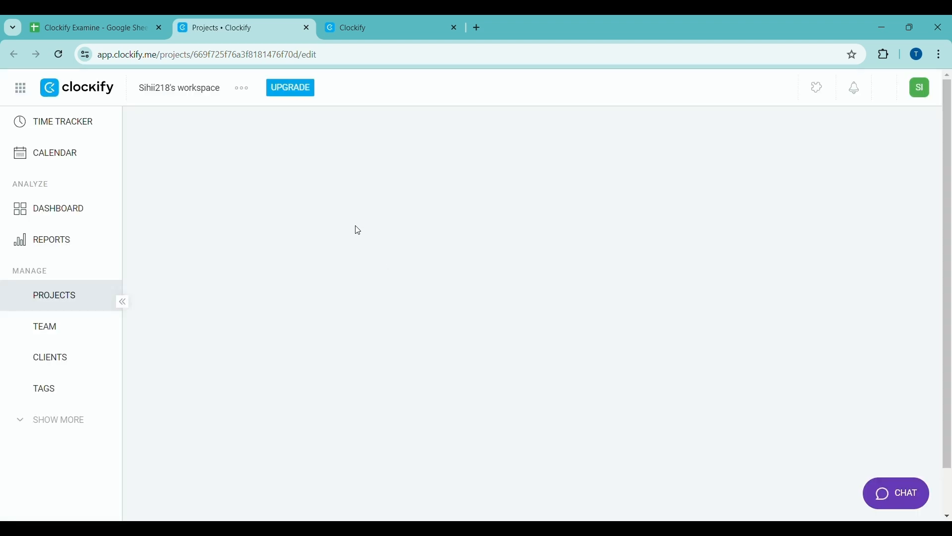
scroll(314, 278, "down", 3)
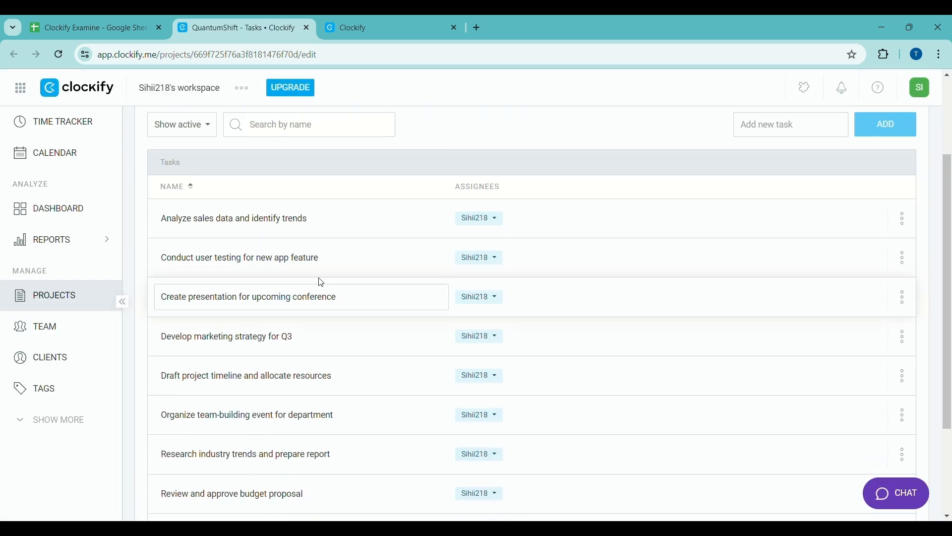
- Copy the task name "Develop marketing strategy for Q3" from the sheet and find it on the Clockify tasks page
left_click(138, 20)
left_click(85, 168)
left_click(231, 24)
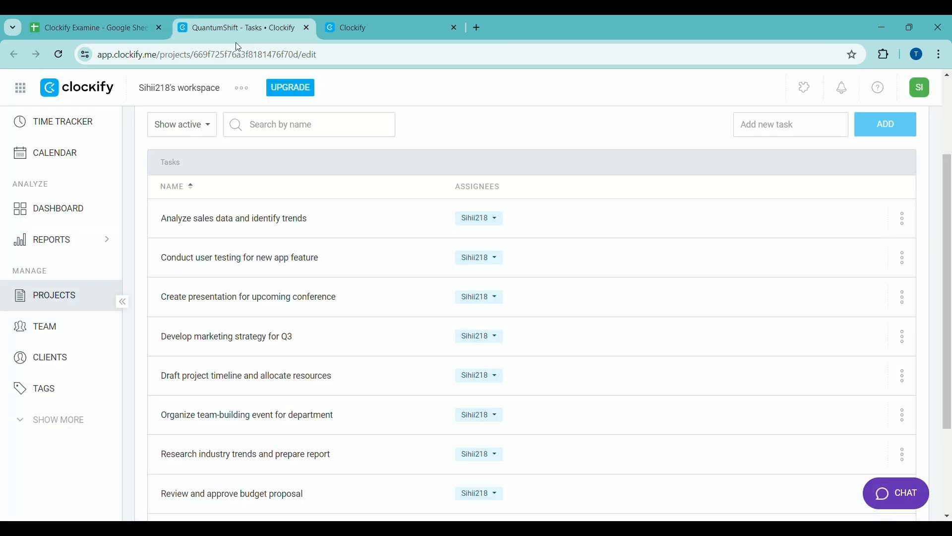
key("ctrl+f")
type("Develop marketing strategy for Q3")
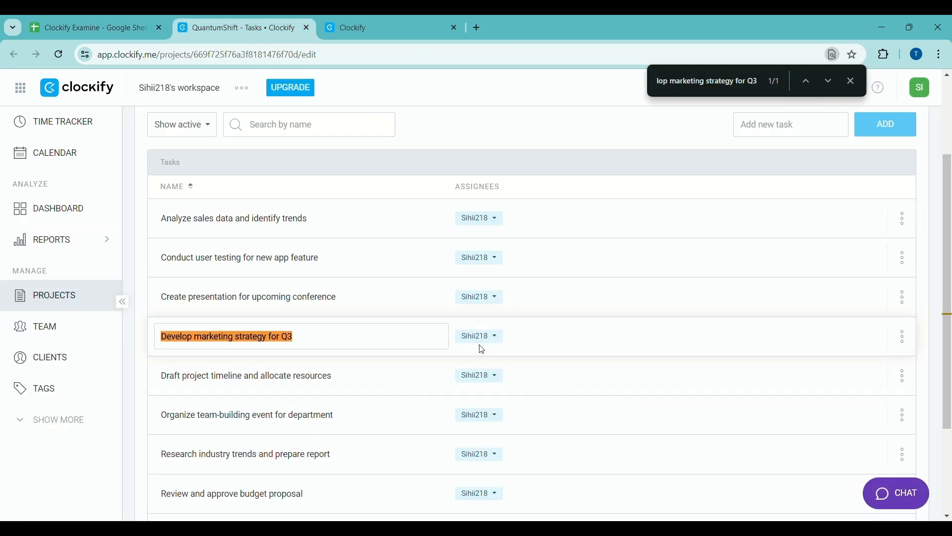
- Copy the task name "Conduct user testing for new app feature" from the sheet and find it on the Clockify tasks page
left_click(94, 20)
key("Down")
key("ctrl+c")
left_click(208, 20)
key("ctrl+f")
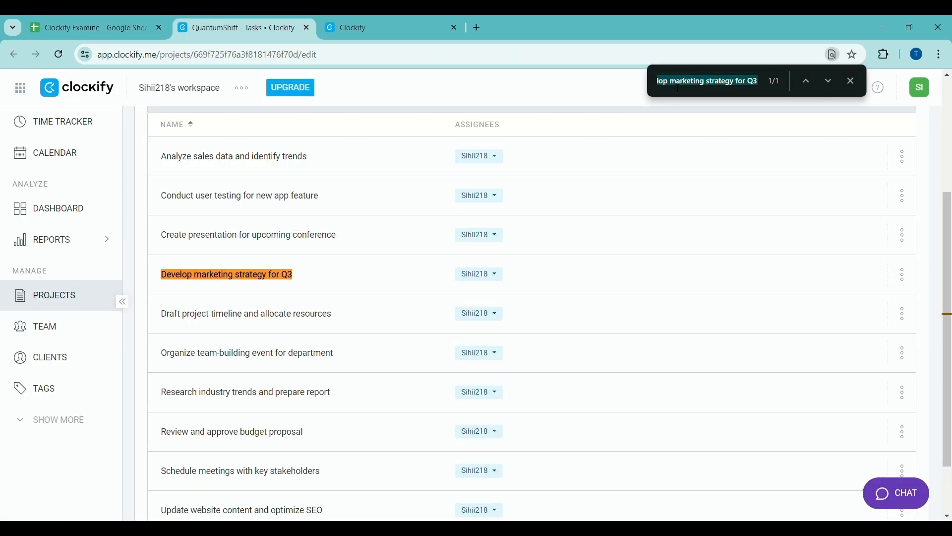
key("ctrl+v")
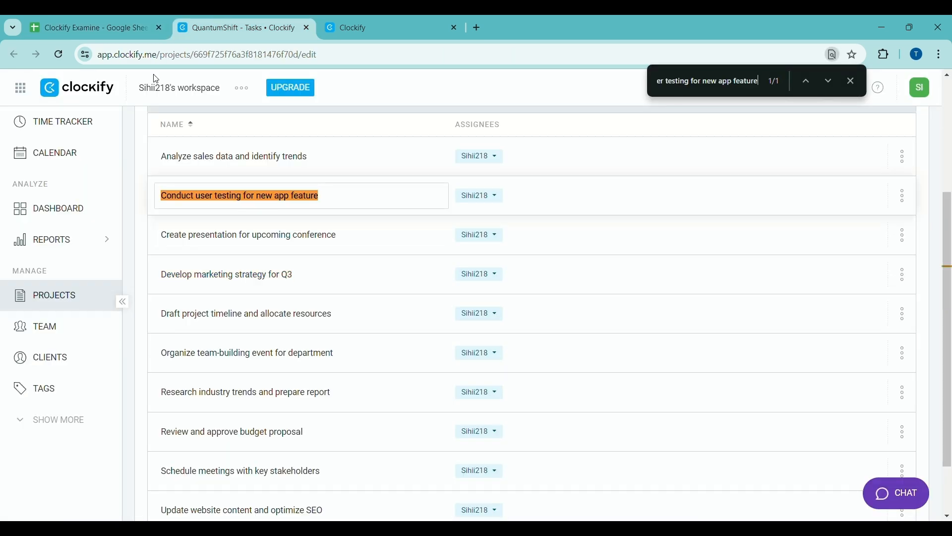
- Find the sheet's task "Review and approve budget proposal" on the Clockify page, review the remaining tasks and return to the spreadsheet
left_click(89, 27)
left_click(88, 194)
left_click(223, 26)
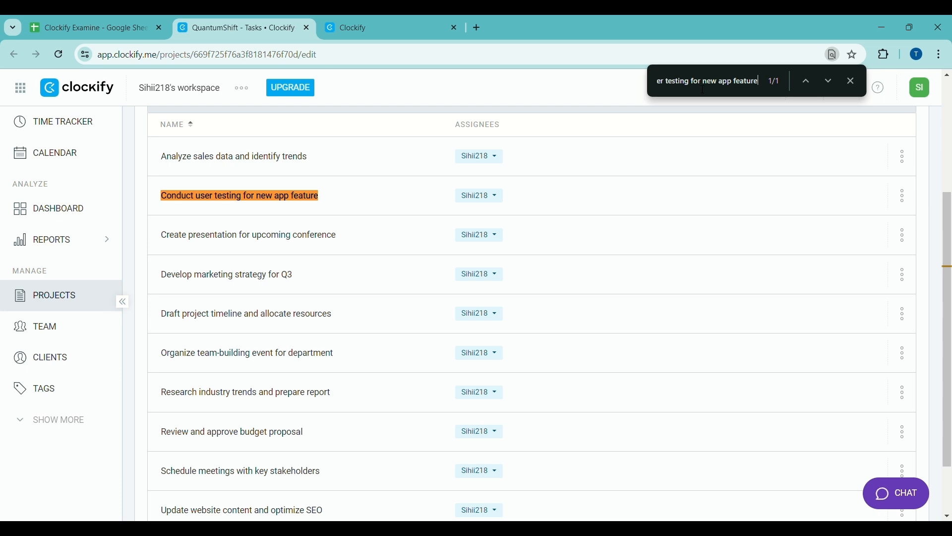
key("ctrl+f")
key("ctrl+v")
scroll(476, 345, "down", 2)
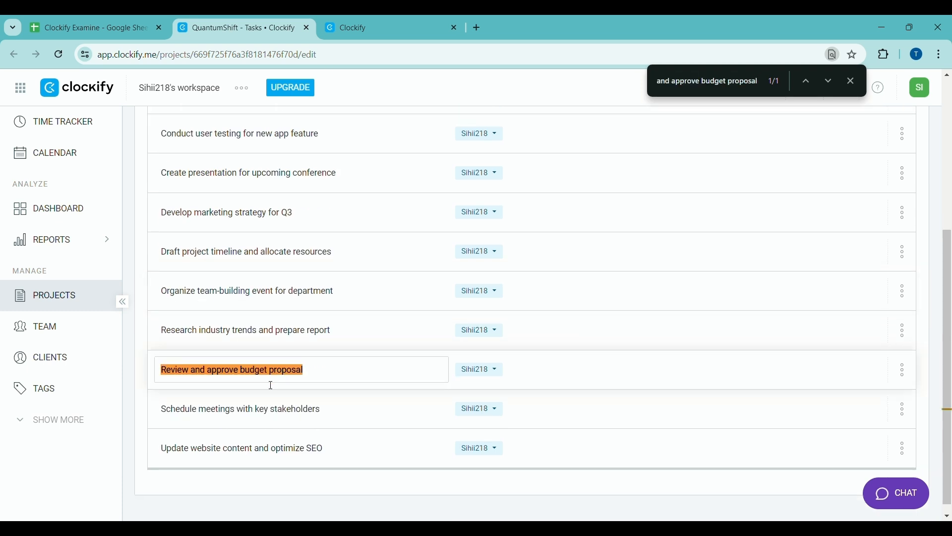
scroll(278, 242, "up", 3)
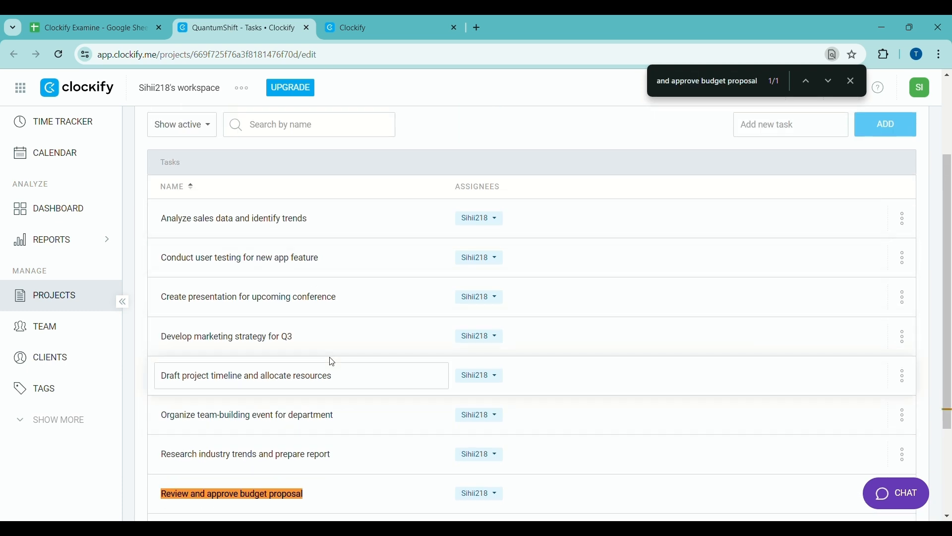
scroll(338, 381, "down", 3)
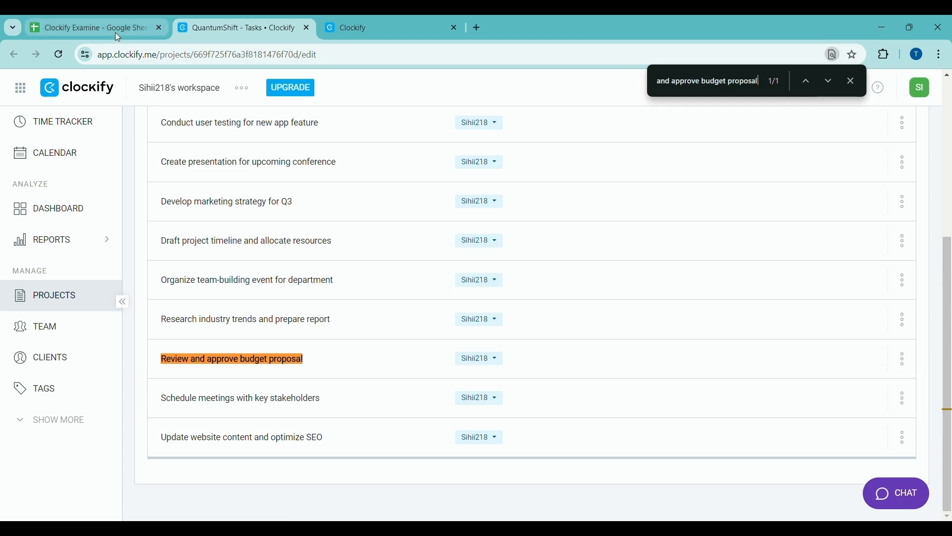
left_click(115, 30)
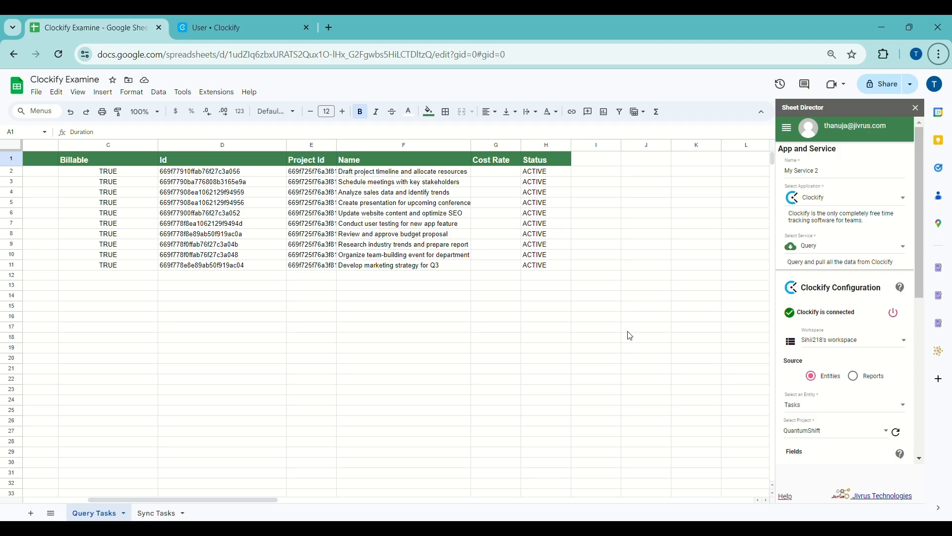
- Name the new service Sync Tasks and set its service type to Synchronize
left_click(805, 177)
triple_click(813, 178)
key("ctrl+v")
left_click(867, 248)
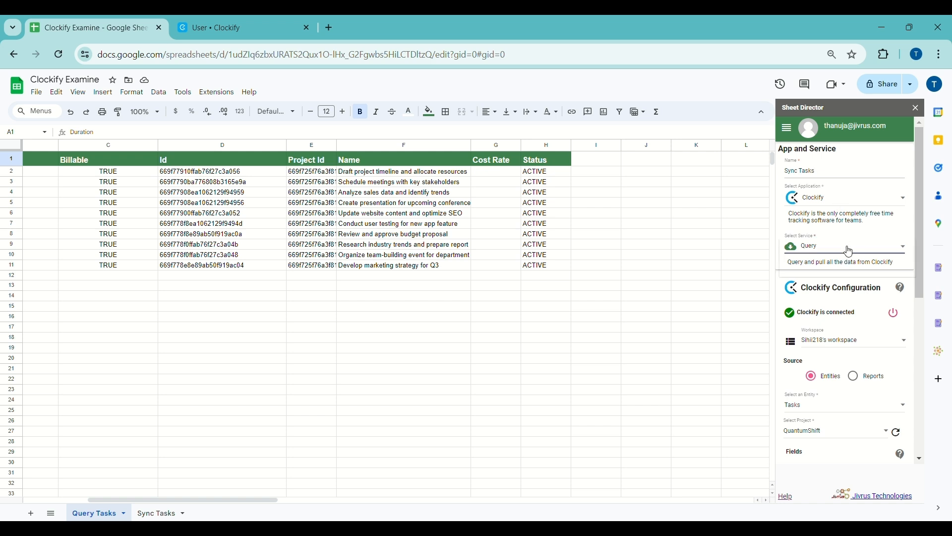
left_click(823, 295)
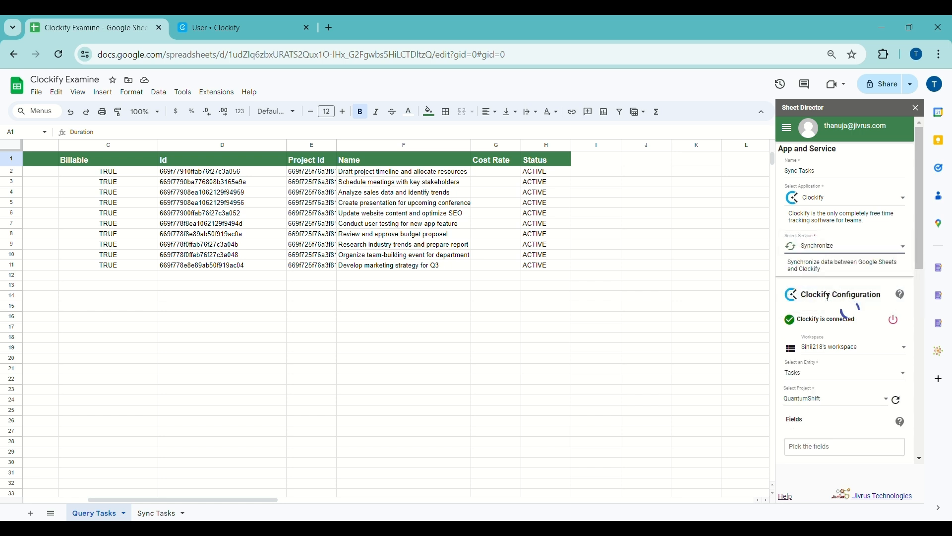
- Select Tasks as the entity and QuantumShift as the project for the synchronize service
scroll(860, 310, "down", 1)
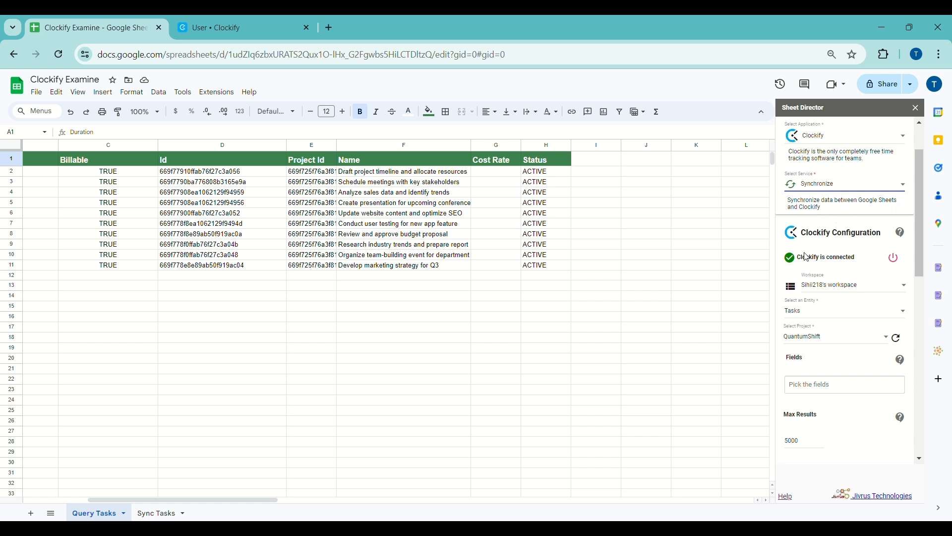
left_click(811, 320)
left_click(812, 320)
left_click(811, 348)
left_click(811, 347)
- Add Name, Assignee Id and Status to the fields of the synchronize service
left_click(812, 386)
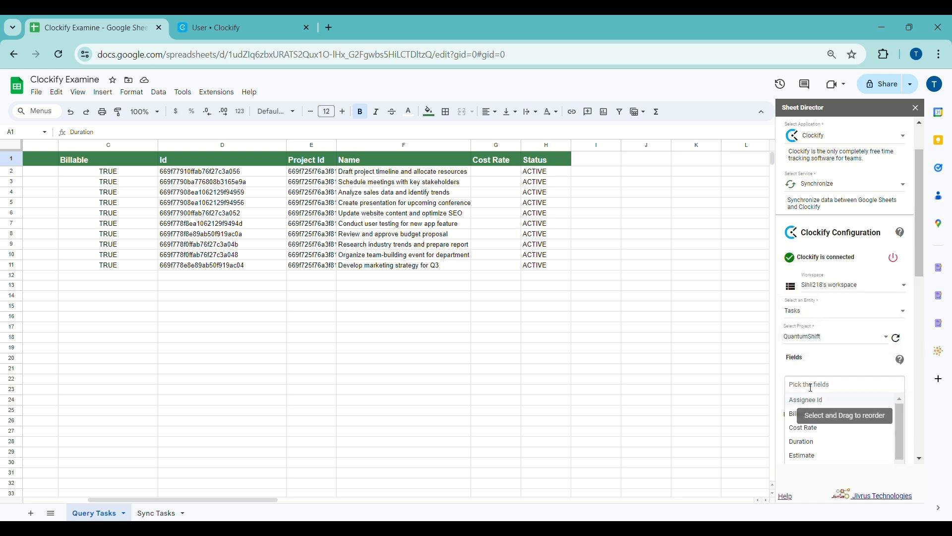
type("name")
key("Return")
type("as")
key("Return")
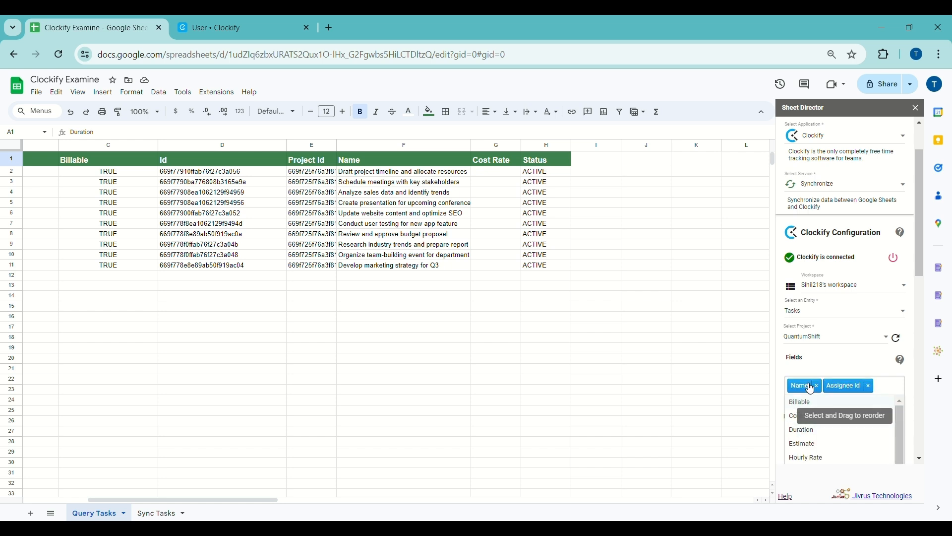
scroll(822, 442, "down", 1)
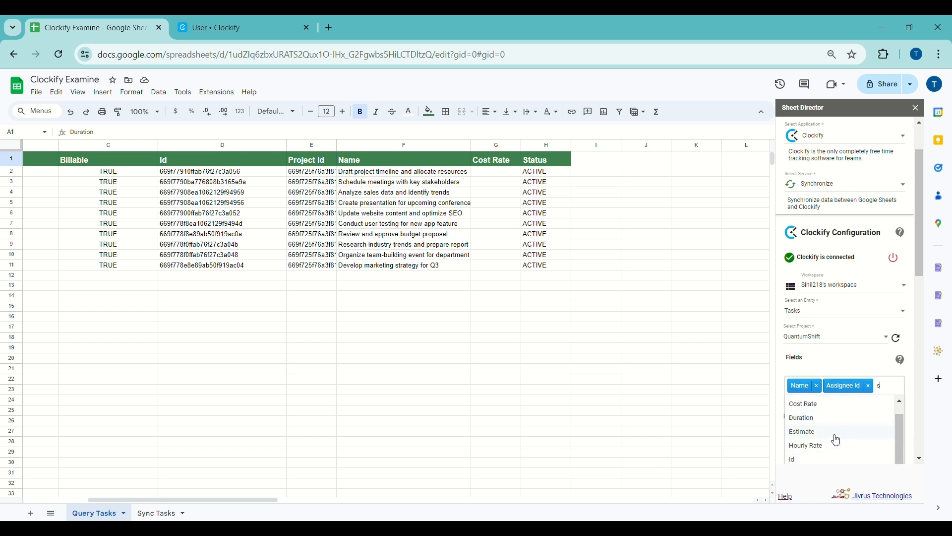
type("s")
key("Return")
- Limit the synchronize service to a maximum of 10 results and add Id to its fields
scroll(826, 370, "down", 3)
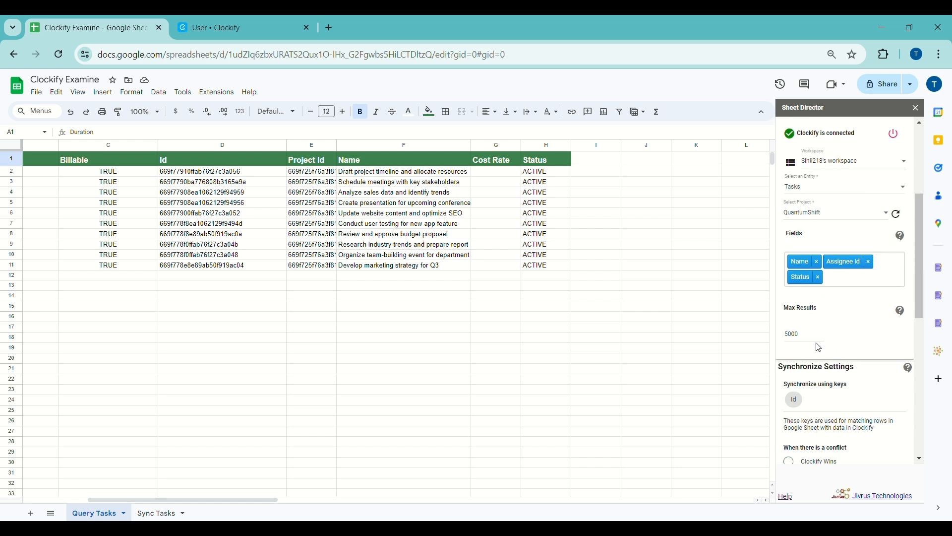
double_click(801, 341)
type("10")
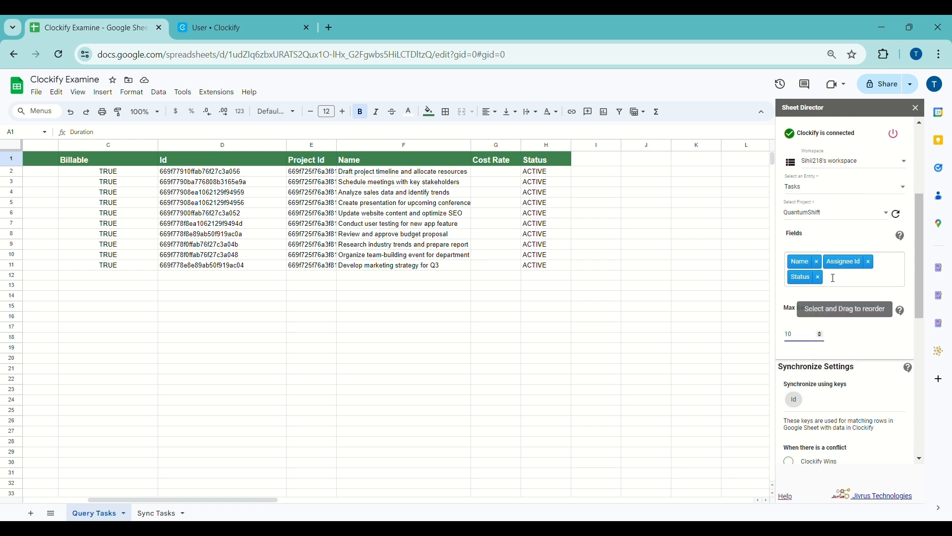
left_click(838, 278)
left_click(808, 364)
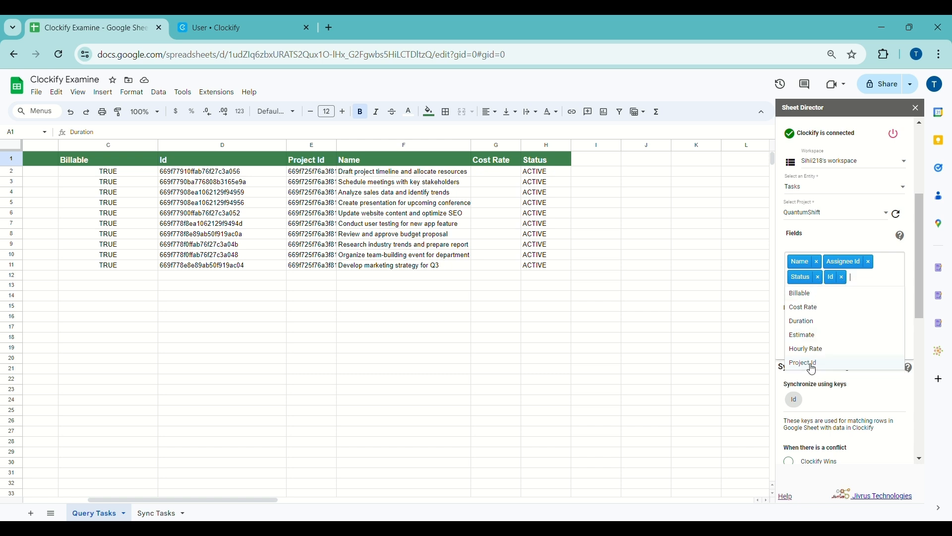
left_click(843, 242)
- Set the synchronization conflict rule to Google Sheet Wins after trying Clockify Wins
scroll(857, 356, "down", 3)
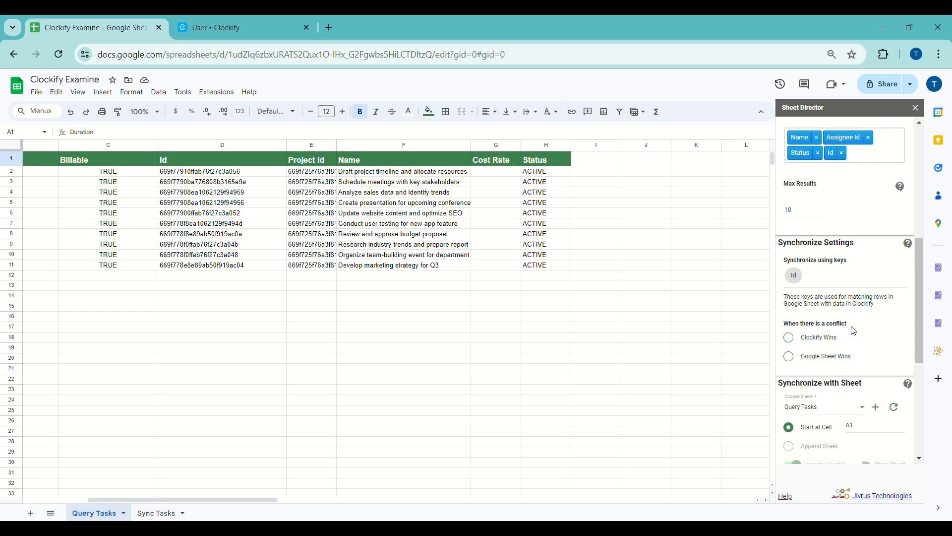
scroll(882, 331, "down", 2)
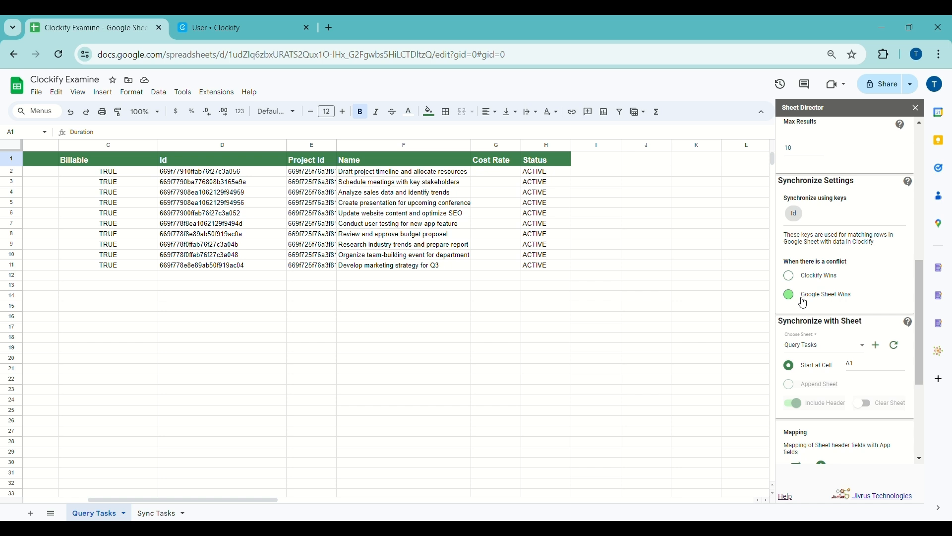
left_click(788, 276)
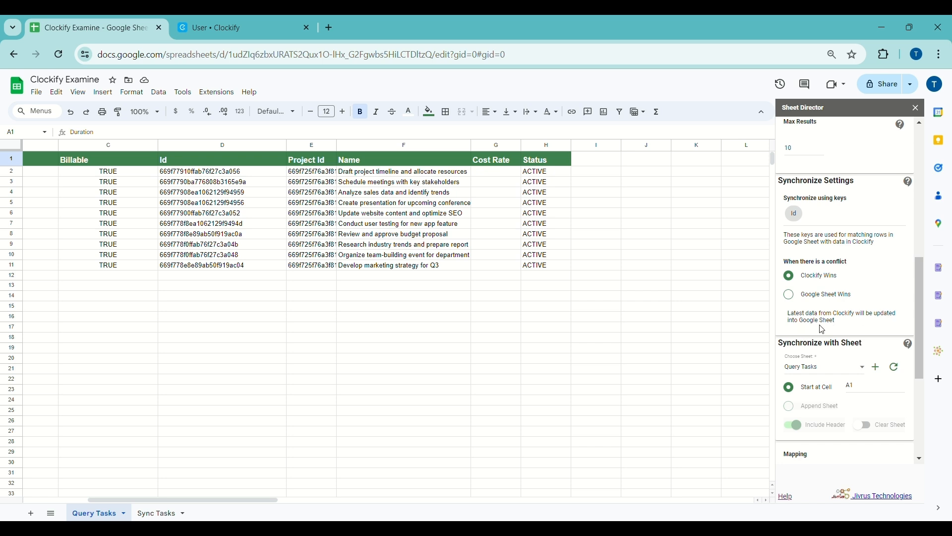
left_click(789, 294)
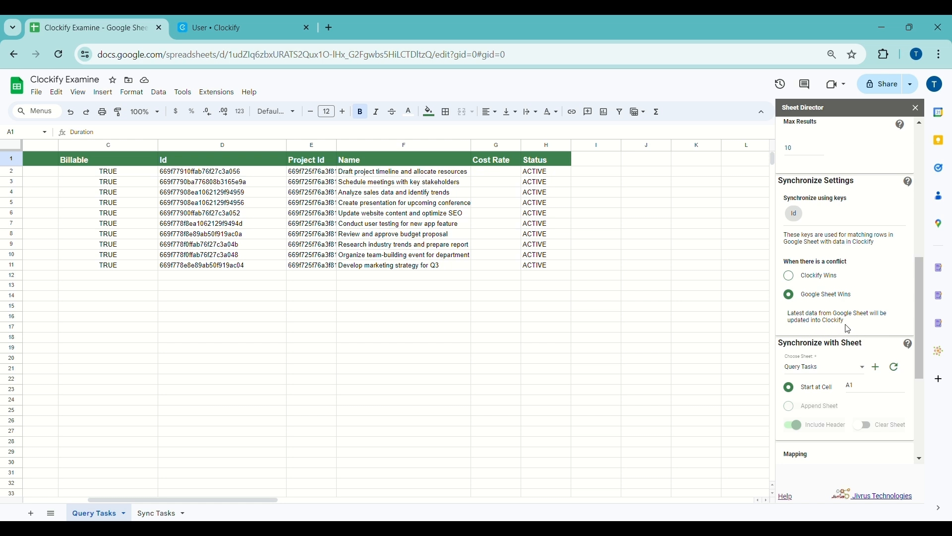
- Choose Sync Tasks as the sheet to synchronize with and show that sheet in the spreadsheet
scroll(848, 328, "up", 1)
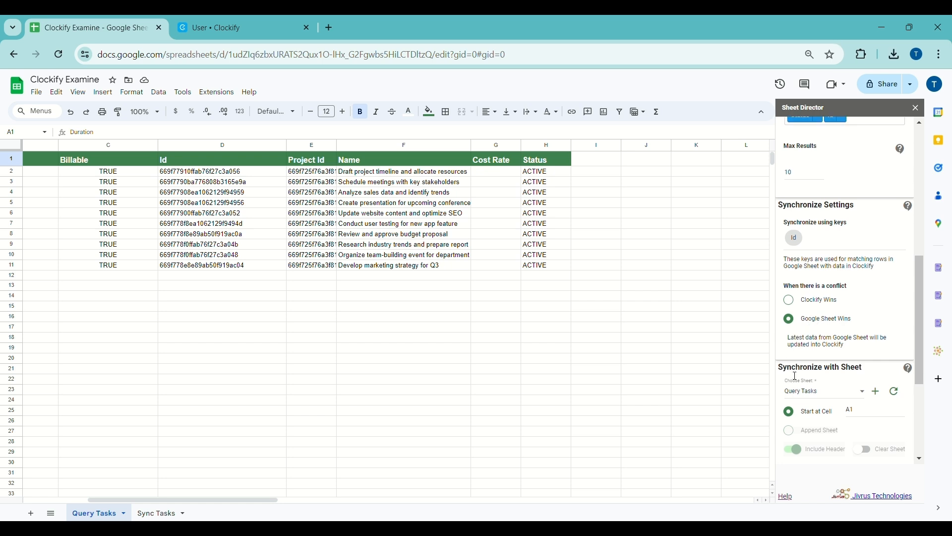
scroll(810, 367, "down", 2)
left_click(813, 329)
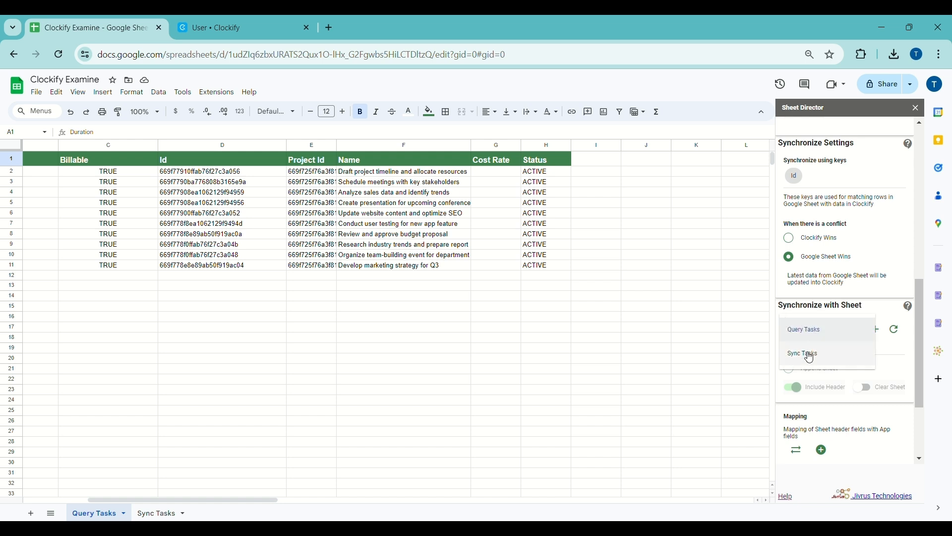
left_click(811, 355)
left_click(171, 514)
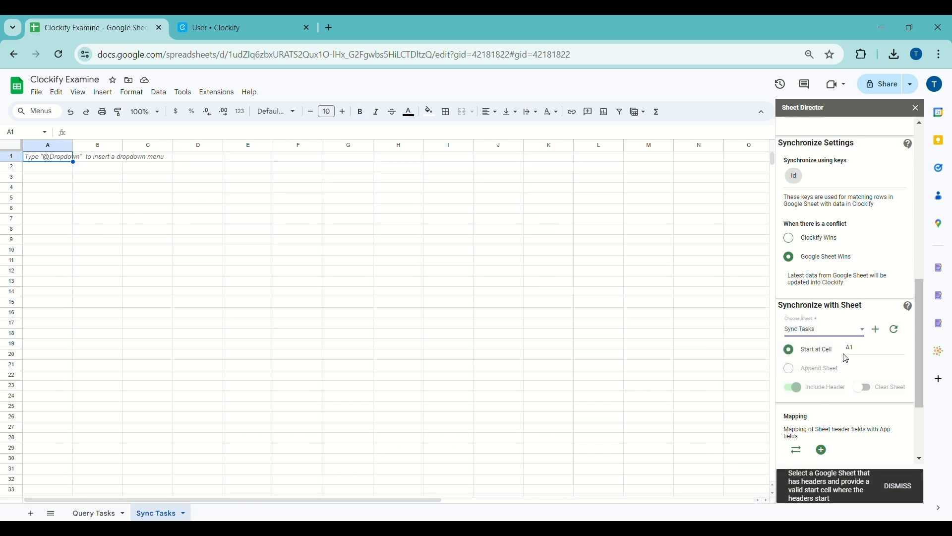
- Execute the synchronize service and fetch the Clockify records into the empty Sync Tasks sheet
scroll(833, 396, "down", 3)
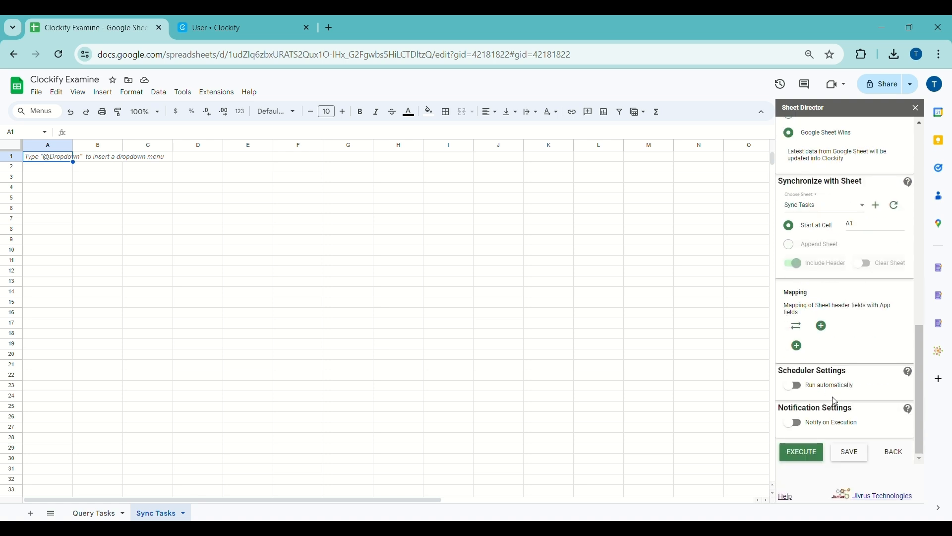
left_click(802, 455)
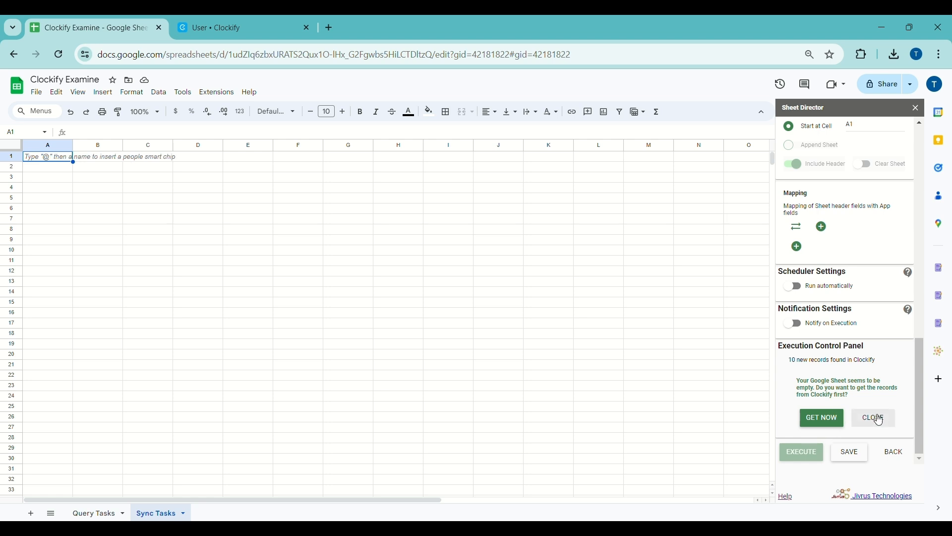
left_click(833, 424)
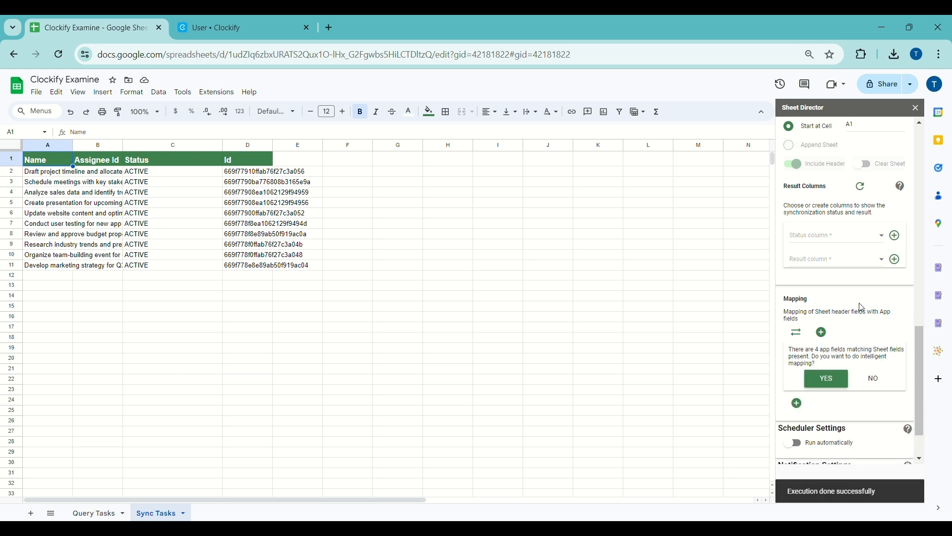
- Accept the intelligent mapping of the sheet's columns to the matching Clockify fields
scroll(861, 307, "down", 1)
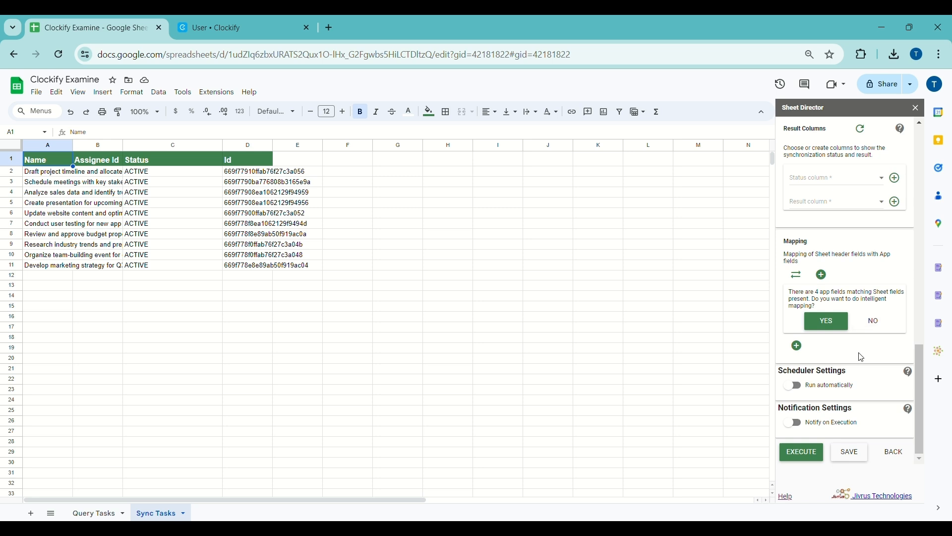
left_click(831, 329)
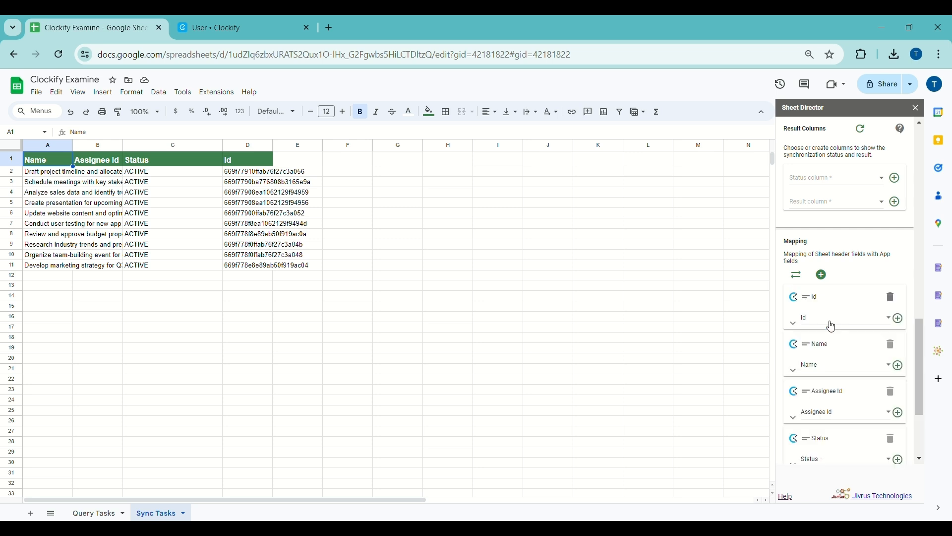
- Review how the Clockify fields Id, Name, Assignee Id and Status are mapped to the sheet's columns
scroll(833, 324, "down", 1)
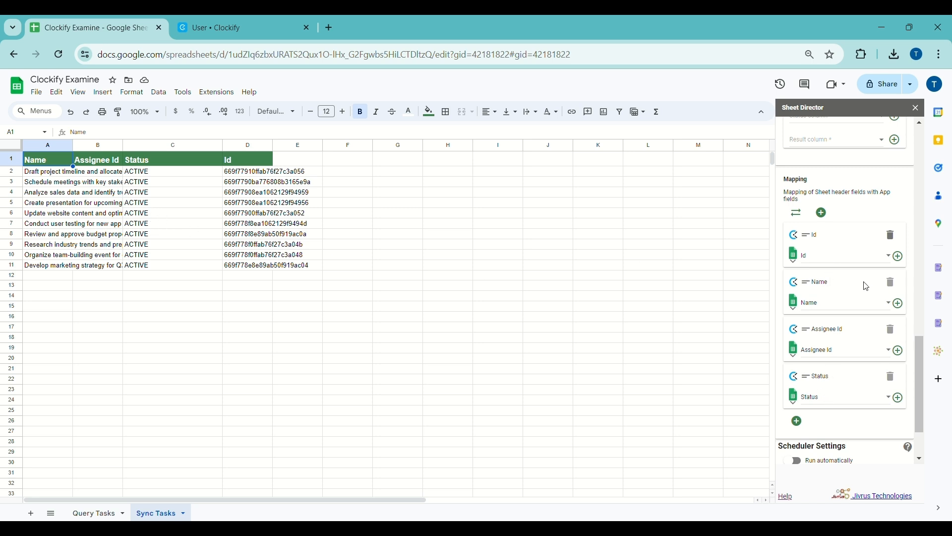
left_click(813, 266)
left_click(816, 259)
scroll(834, 331, "down", 2)
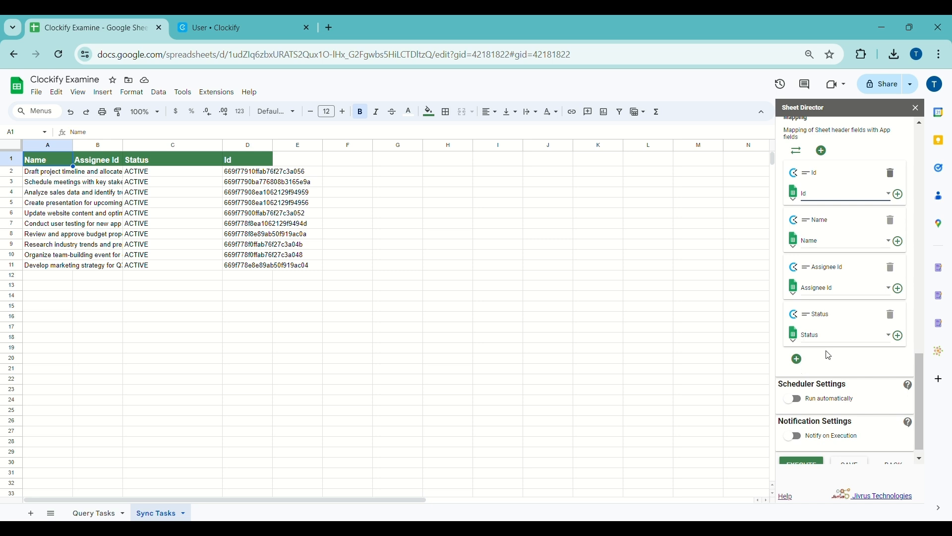
scroll(835, 329, "up", 4)
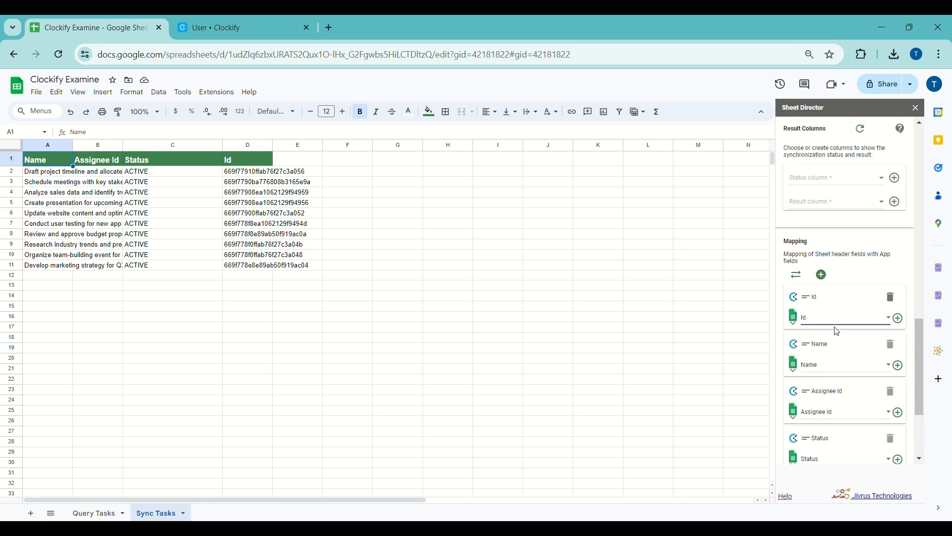
scroll(835, 333, "up", 3)
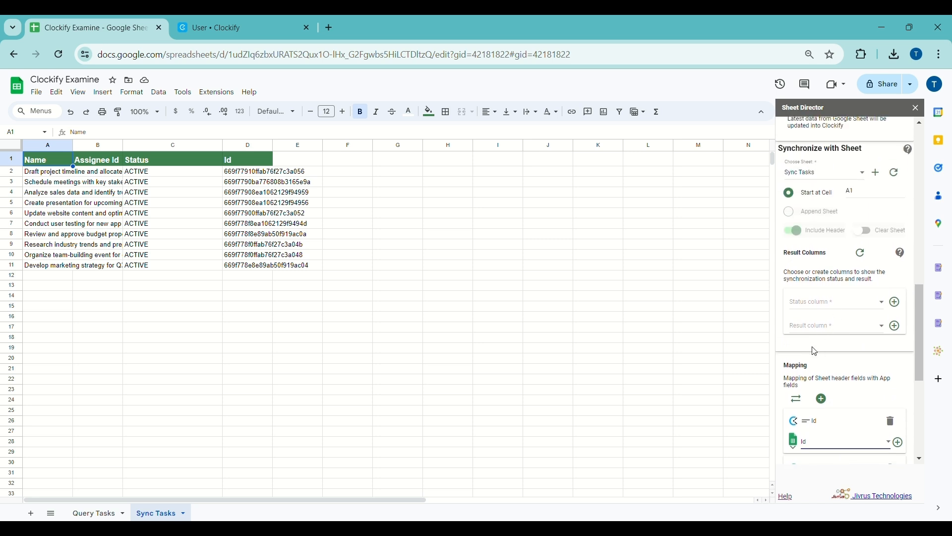
- Create the [SD] Status and [SD] Result columns for the synchronization outcome and widen the narrow columns of the sheet
left_click(898, 305)
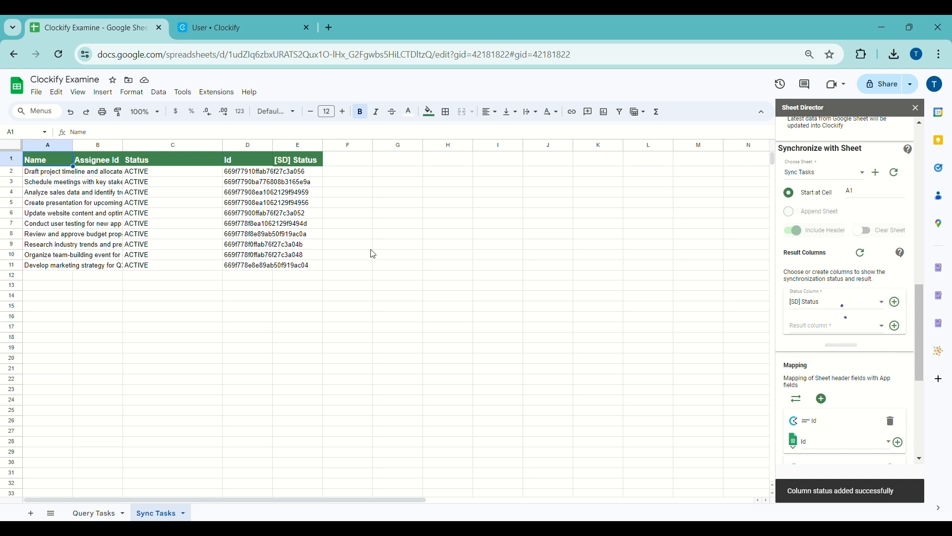
left_click_drag(273, 146, 341, 146)
left_click_drag(129, 149, 231, 145)
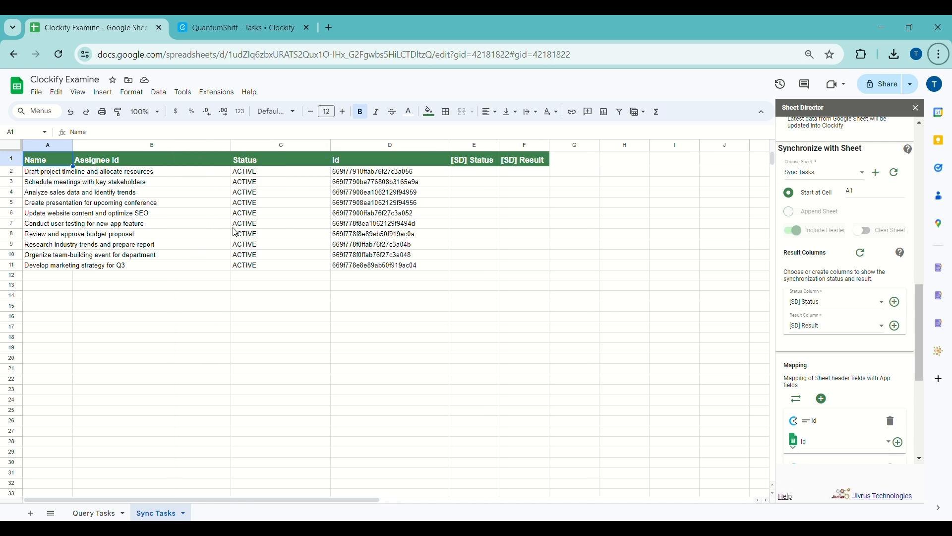
- Compare the sheet's task names with the task list of the QuantumShift project in Clockify
left_click(51, 174)
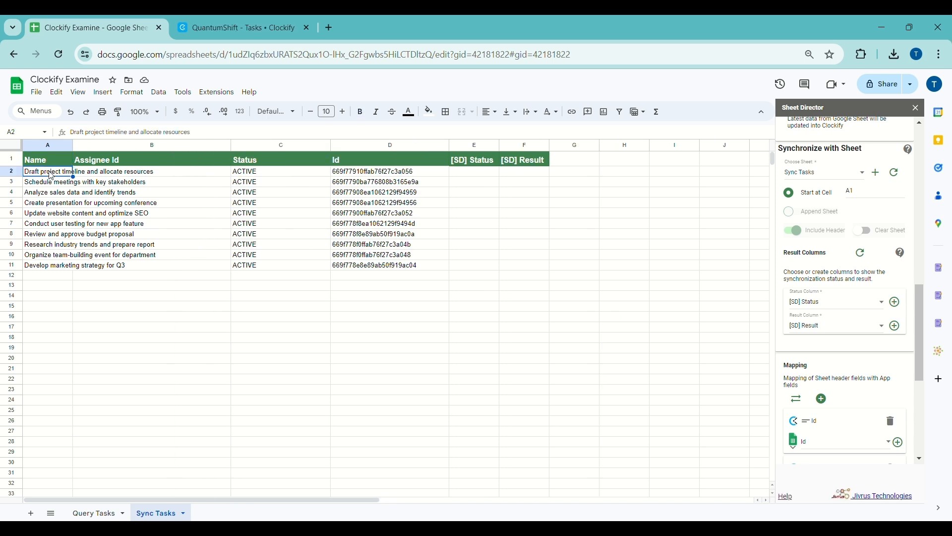
left_click(206, 28)
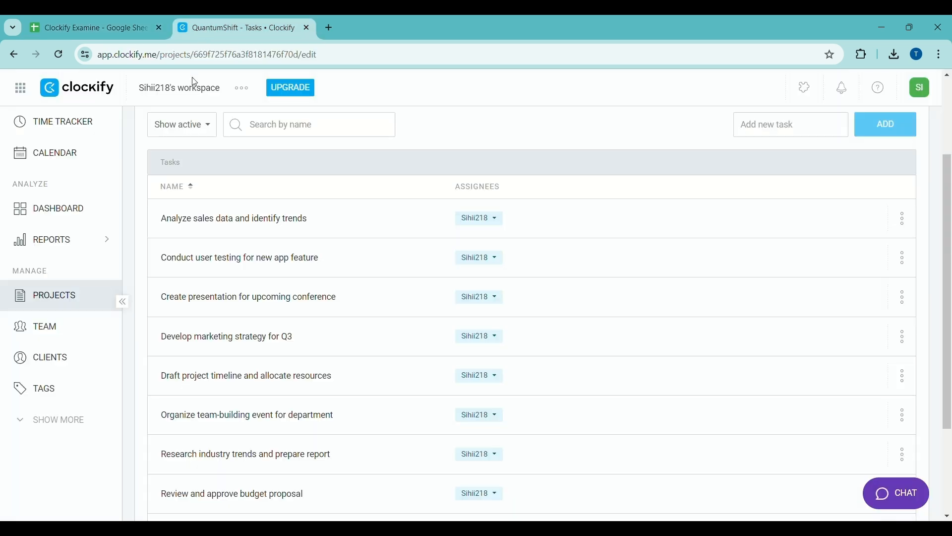
triple_click(307, 223)
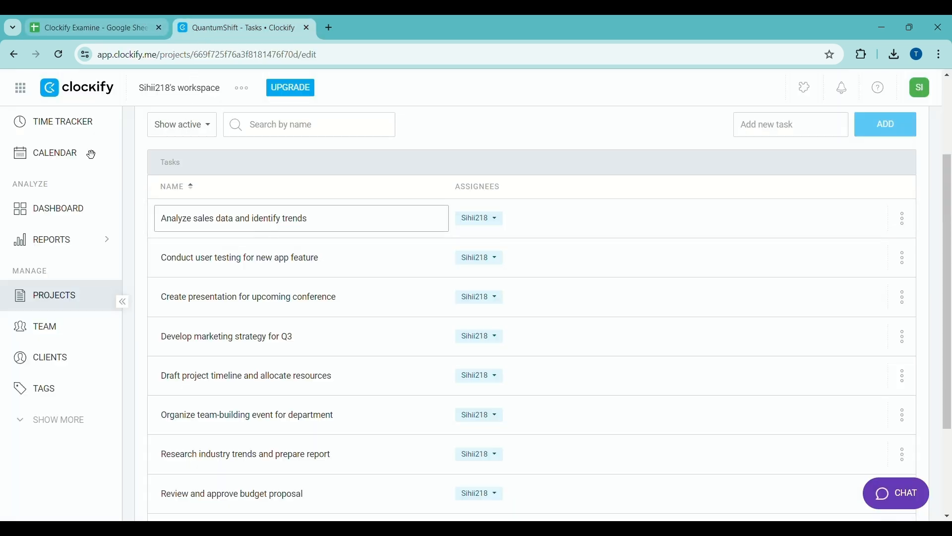
- Return to the Sync Tasks sheet and replace the task name in A4 with "Form Builder AI Improvements"
left_click(92, 28)
left_click(67, 191)
type("sh")
key("BackSpace")
key("BackSpace")
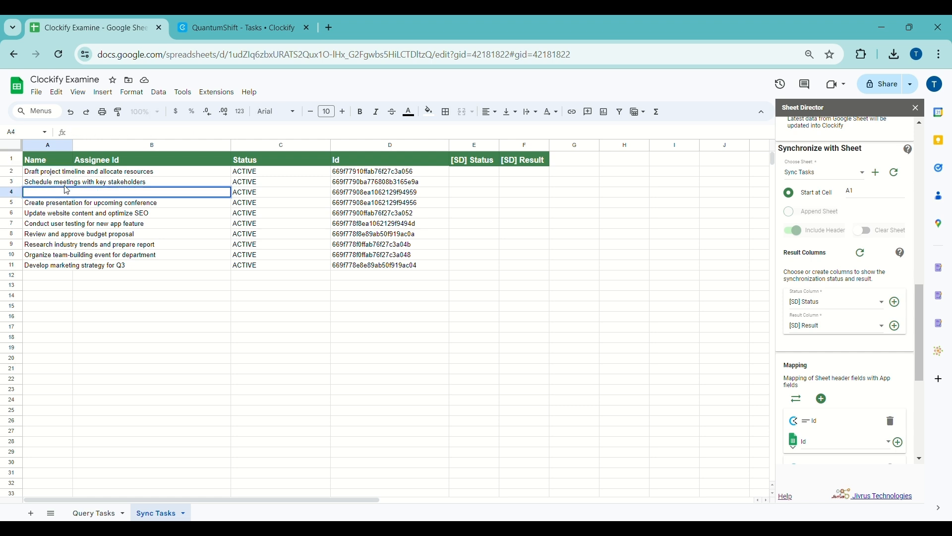
type("Form Builder AI Improvements")
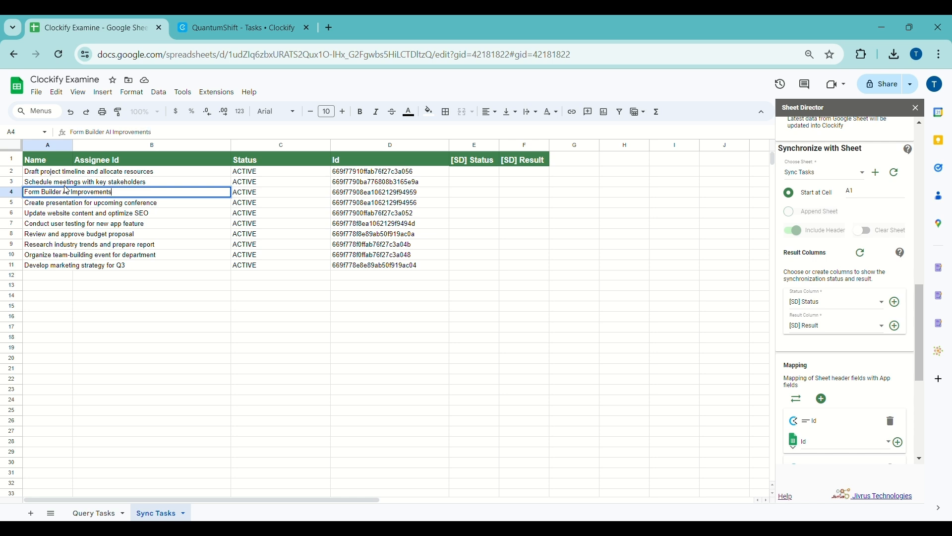
key("Return")
- Replace the task name in A5 with "Demo video on Gmail"
double_click(62, 204)
key("ctrl+a")
key("BackSpace")
type("Demo video on Gma")
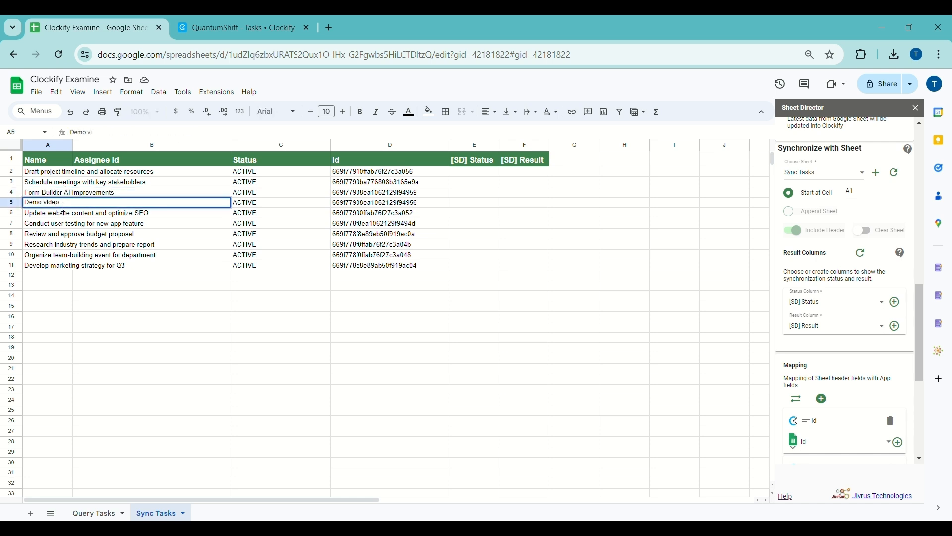
key("Return")
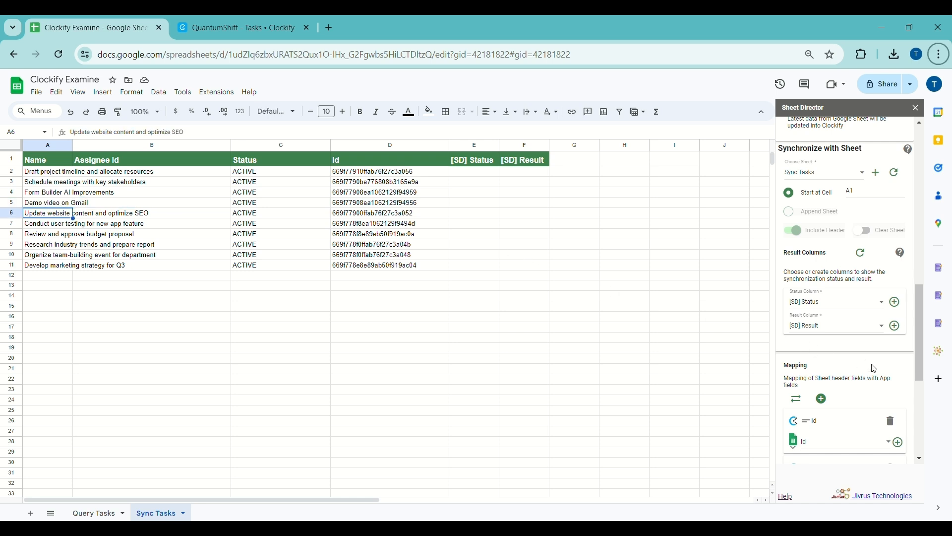
- Execute the synchronization, confirm syncing the sheet's records to Clockify, and widen the [SD] Status column
scroll(874, 370, "down", 5)
left_click(806, 456)
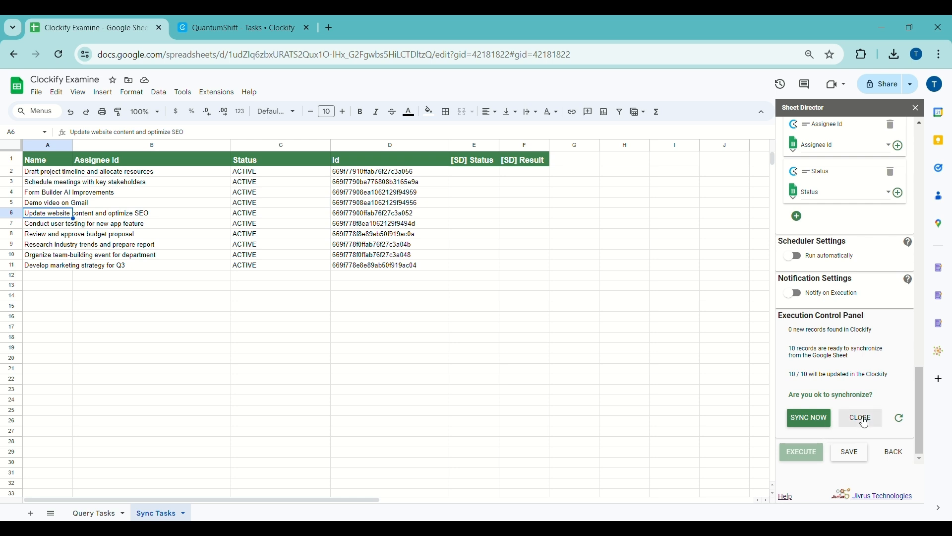
left_click(801, 418)
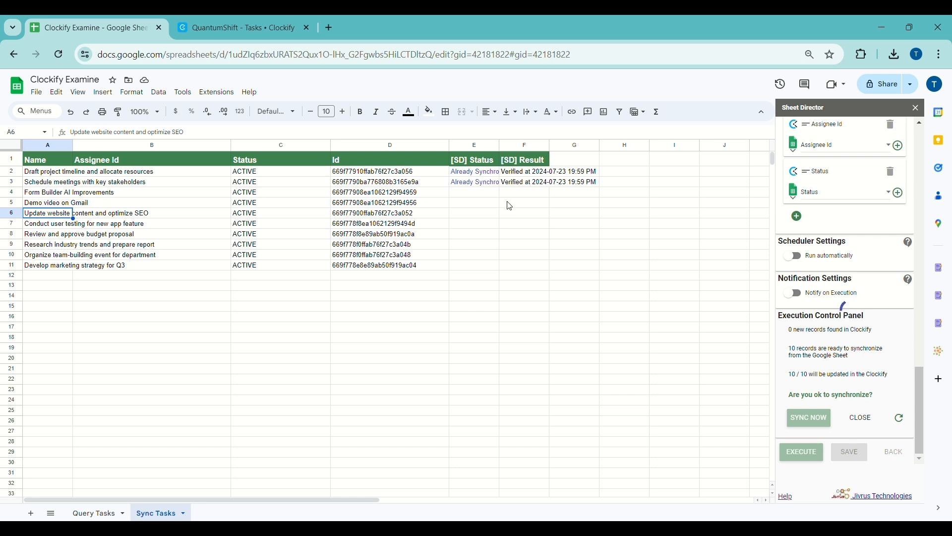
left_click_drag(500, 145, 538, 145)
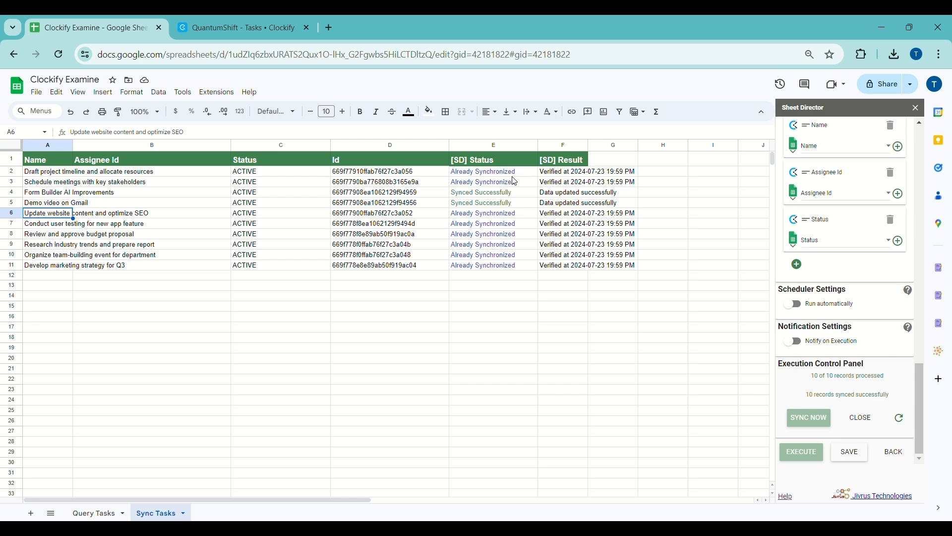
- Check the synchronization statuses of the tasks in the sheet and reload the QuantumShift task list in Clockify
left_click(496, 195)
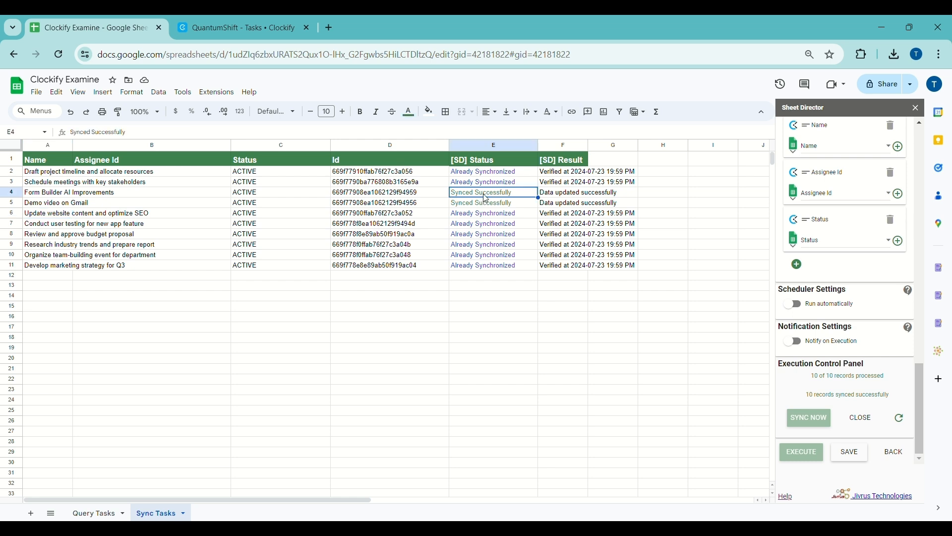
left_click(493, 219)
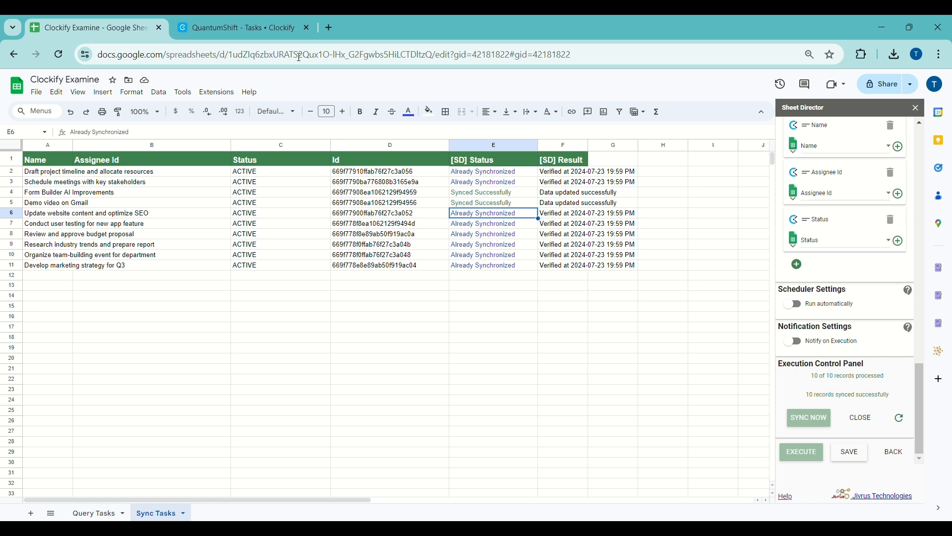
left_click(279, 32)
left_click(59, 55)
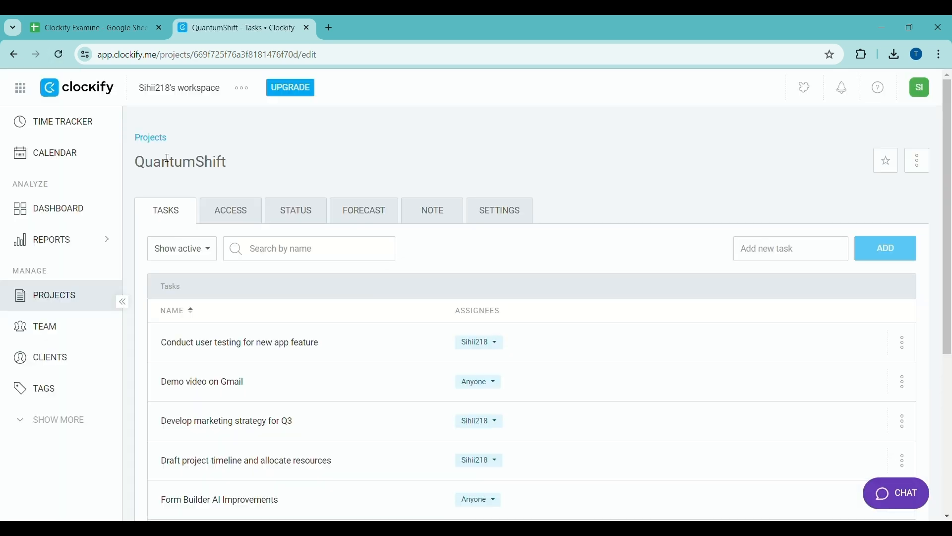
- Find the task "Form Builder AI Improvements" from the sheet on the QuantumShift task page in Clockify
left_click(90, 28)
left_click(54, 204)
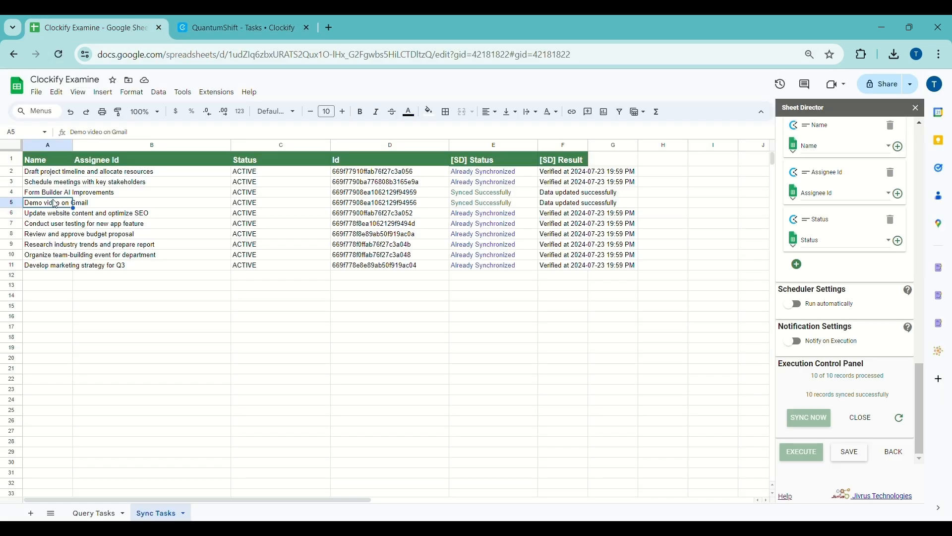
left_click(238, 27)
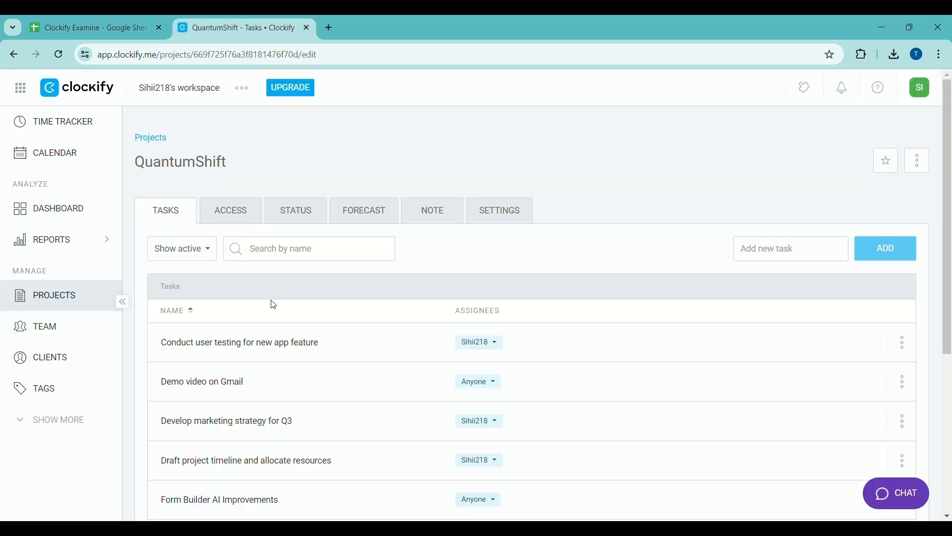
key("ctrl+f")
type("Form Builder AI Improvements")
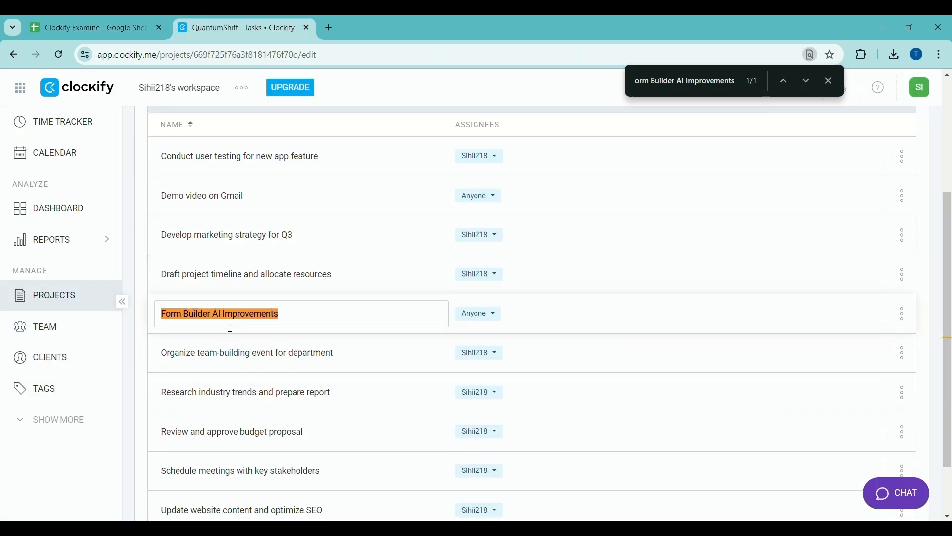
- Copy "Demo video on Gmail" from A5 of the sheet and find that task on the QuantumShift page in Clockify
left_click(89, 28)
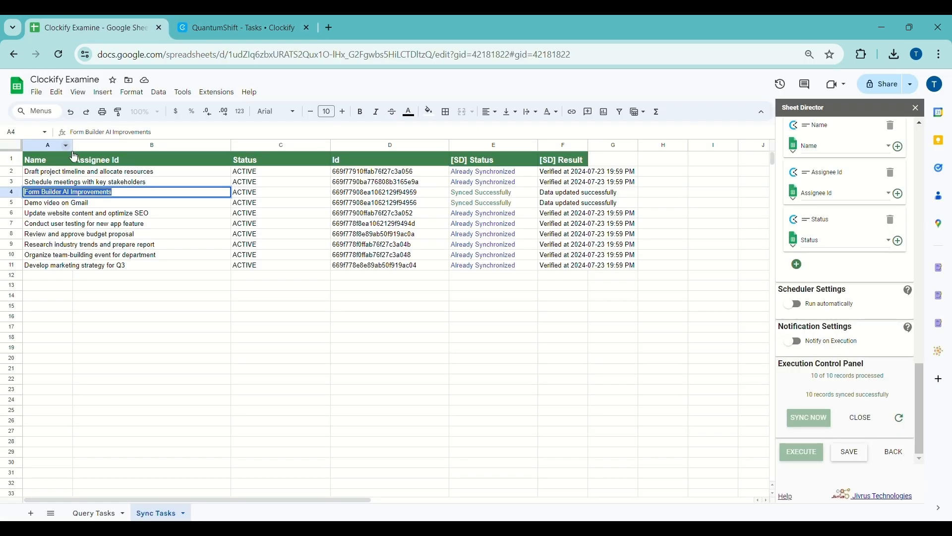
triple_click(72, 204)
key("ctrl+c")
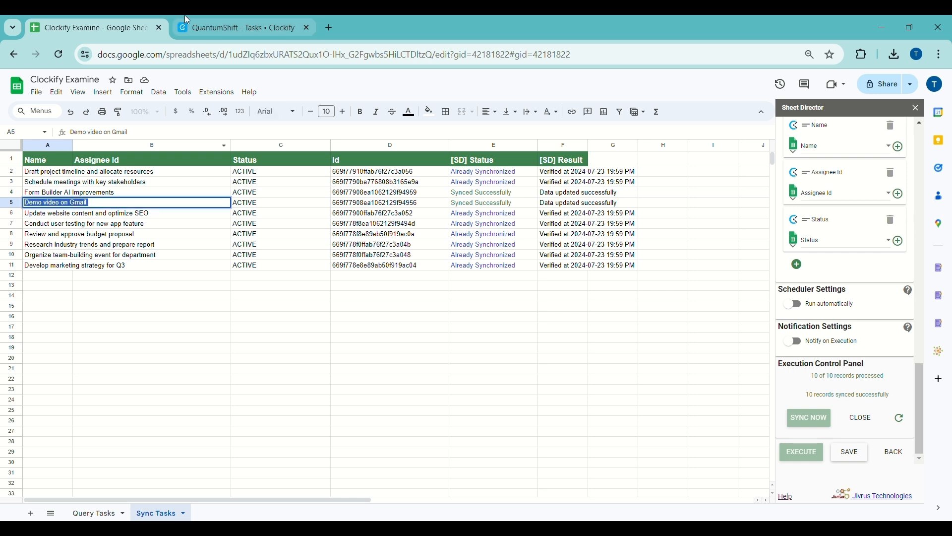
left_click(243, 28)
left_click(654, 83)
key("ctrl+a")
key("ctrl+v")
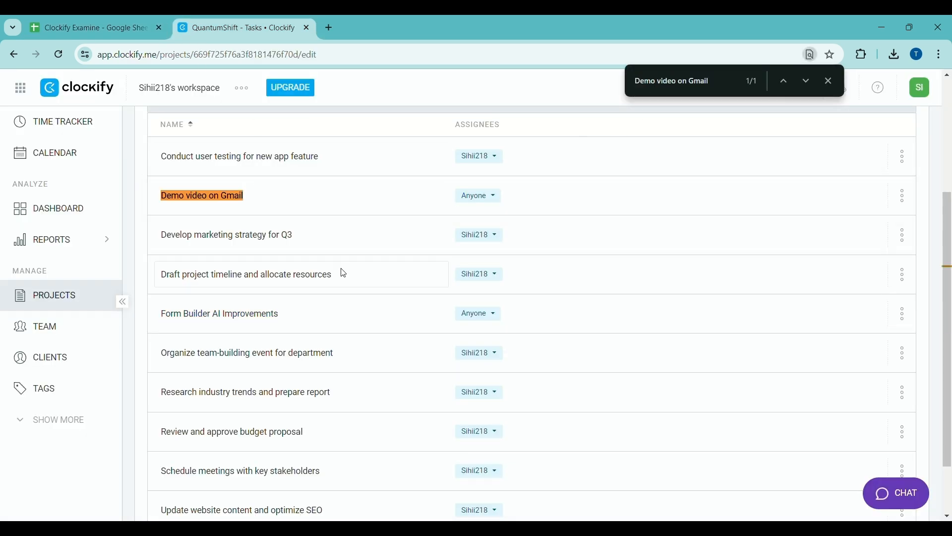
scroll(215, 306, "up", 1)
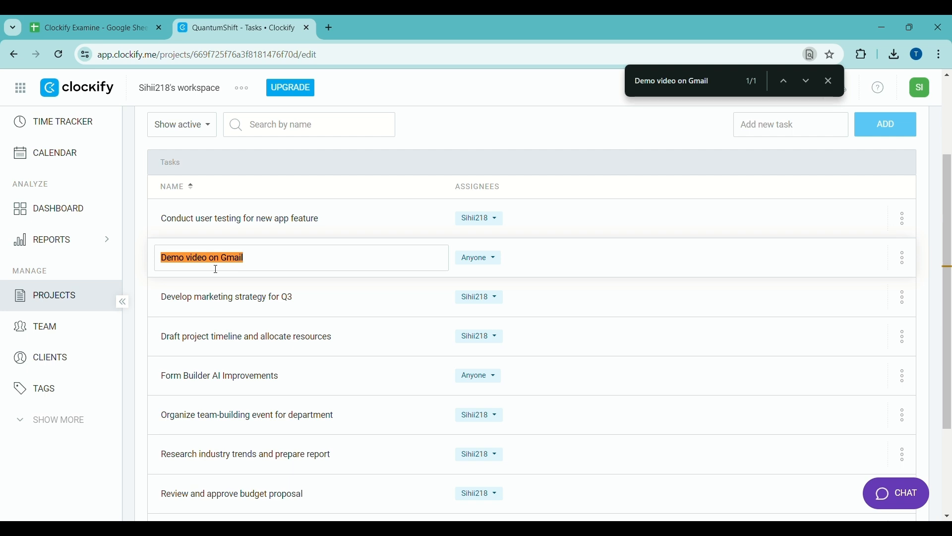
- Return to the spreadsheet and set the synchronization conflict rule to Clockify Wins
left_click(119, 28)
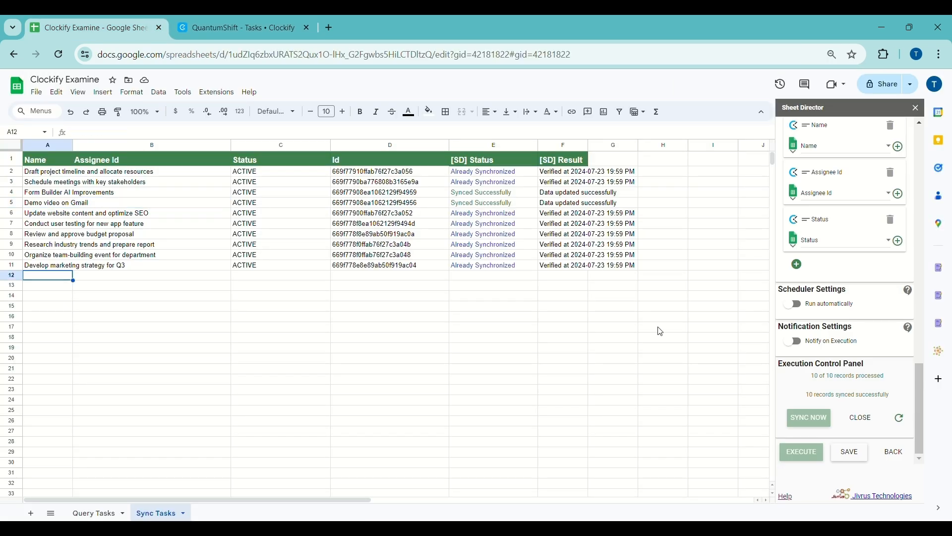
scroll(823, 319, "up", 9)
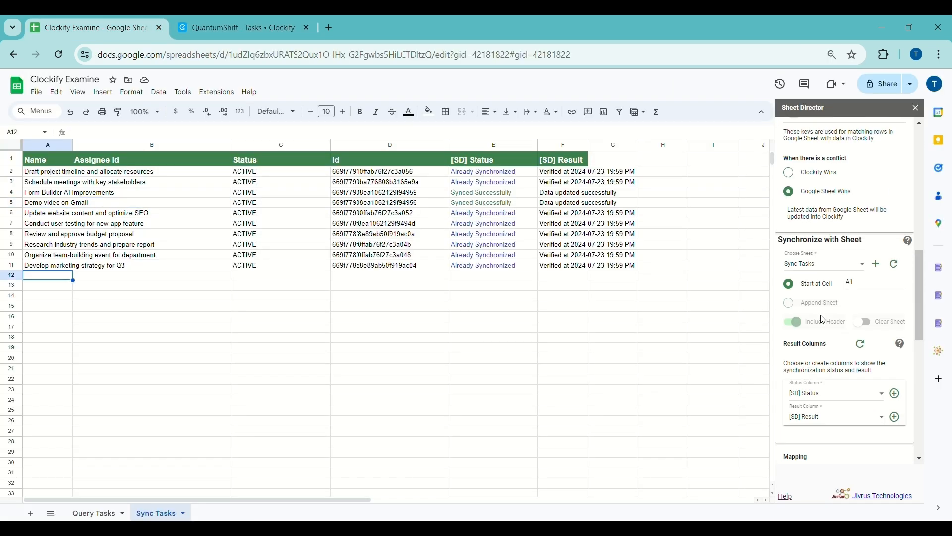
left_click(789, 173)
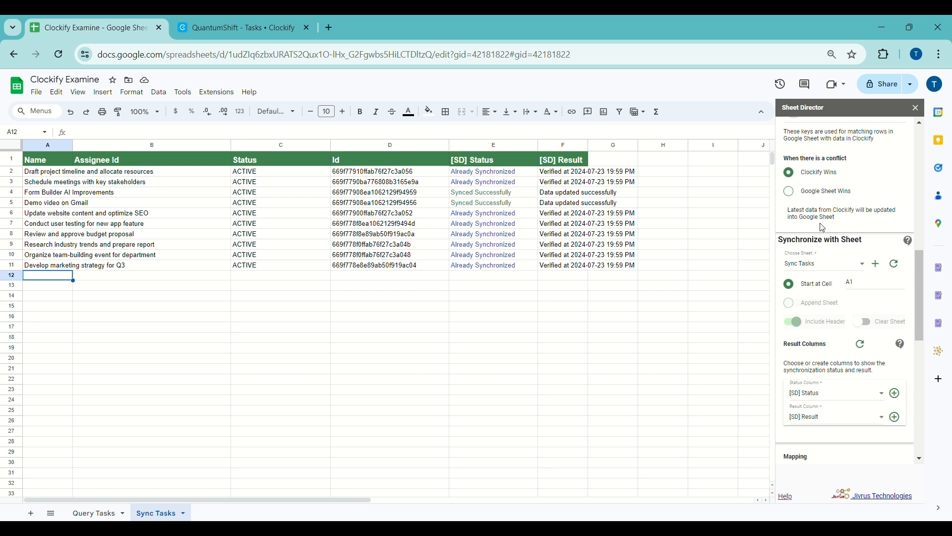
- Clear the [SD] Status and [SD] Result entries of all task rows, keeping the headers
left_click_drag(484, 172, 595, 272)
key("Delete")
left_click(595, 272)
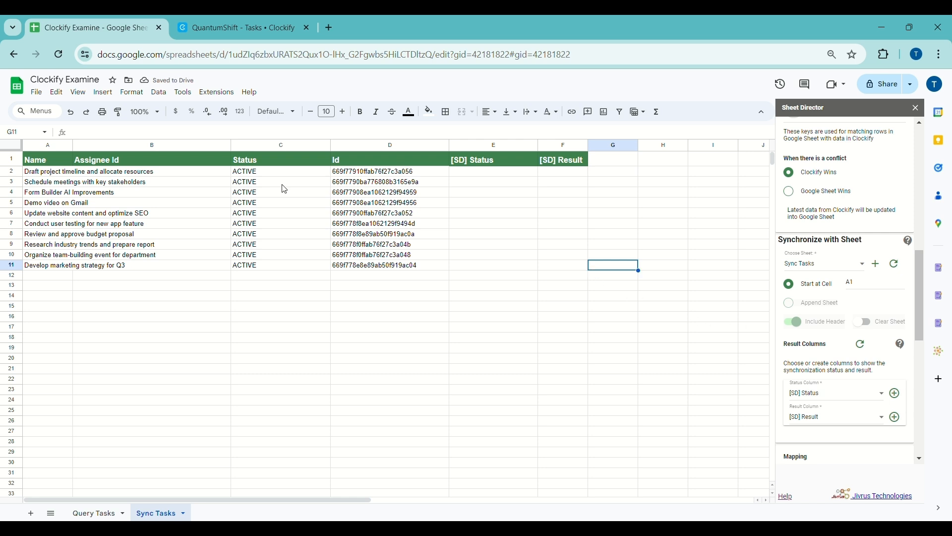
- Replace the task name in A2 with "Zoho app issues"
left_click(41, 174)
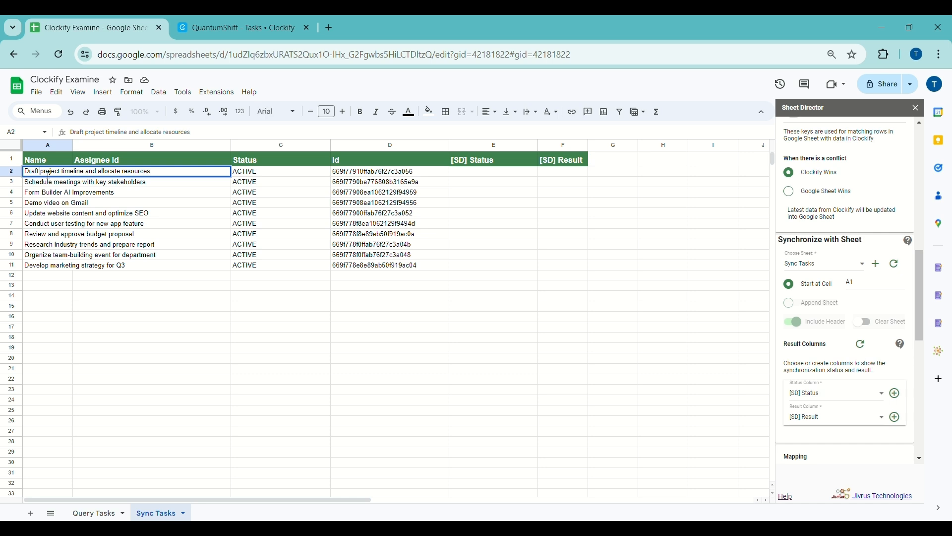
triple_click(49, 174)
key("BackSpace")
type("Zoho")
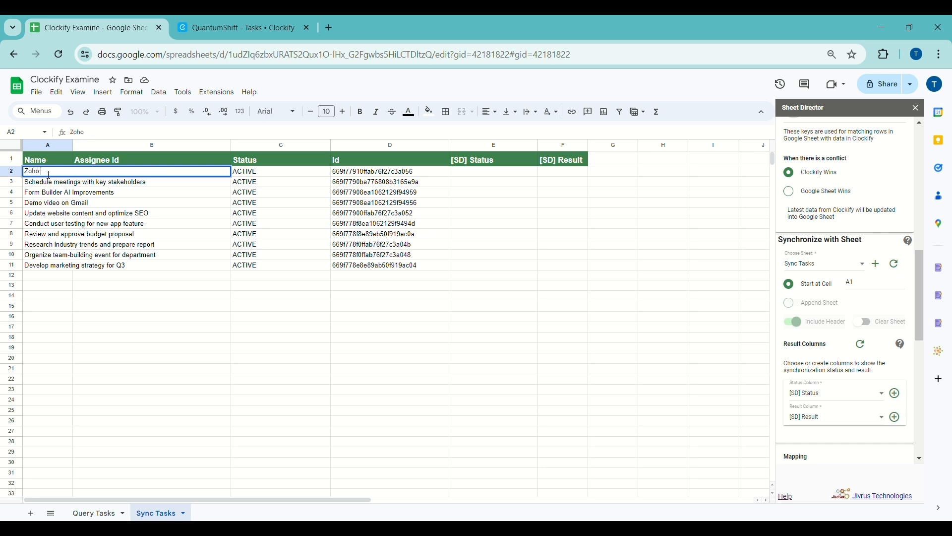
type(" app issues")
key("Return")
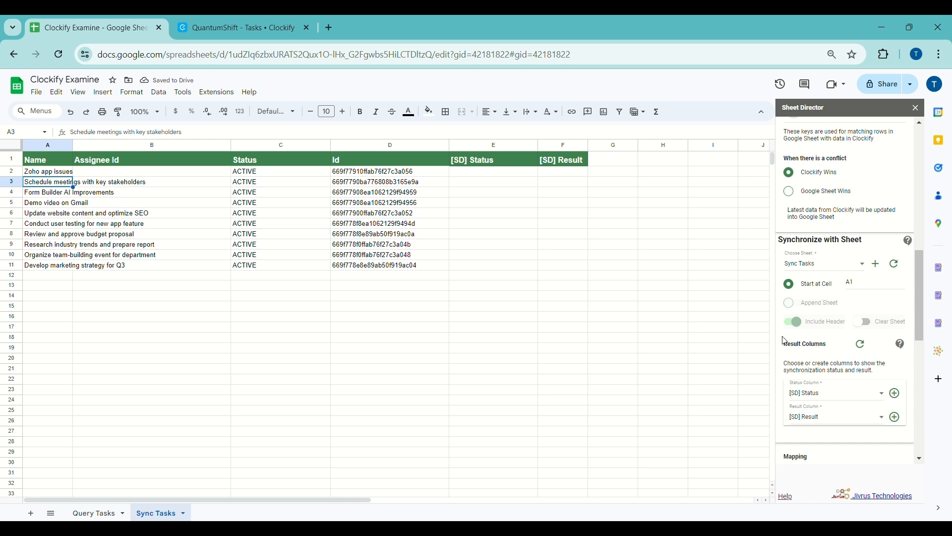
- Execute the Clockify Wins synchronization on the Sync Tasks sheet, check the task name in A2 and rows 12 and 13, and close the execution
left_click(807, 271)
left_click(807, 267)
scroll(843, 323, "down", 10)
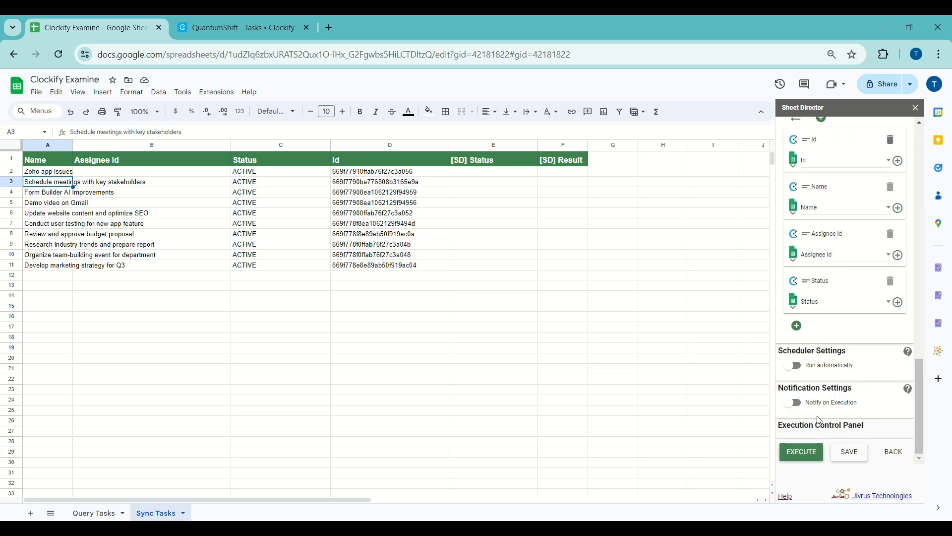
left_click(797, 455)
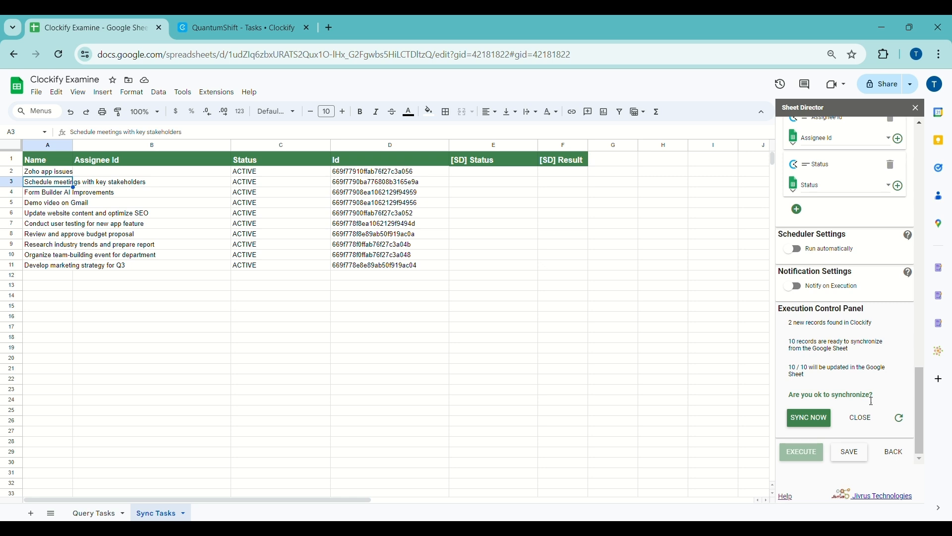
left_click(812, 421)
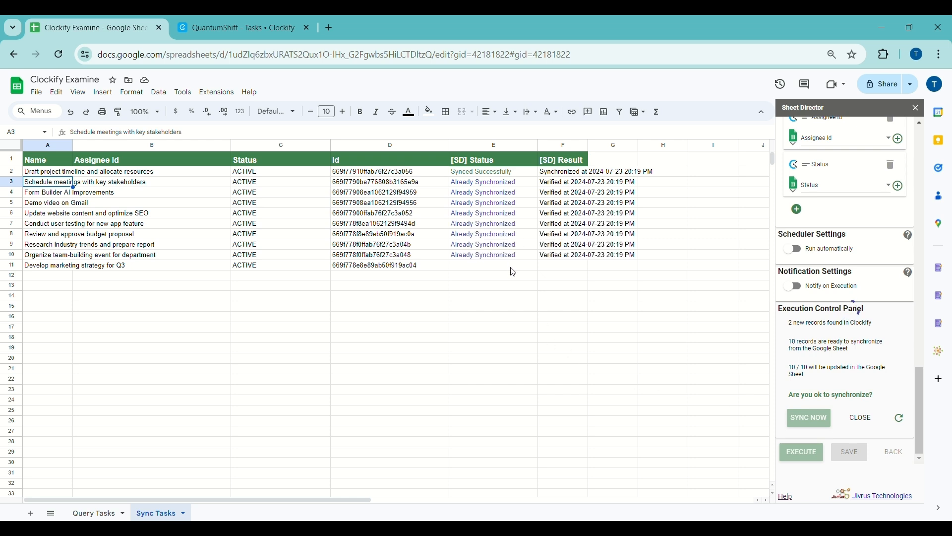
double_click(50, 174)
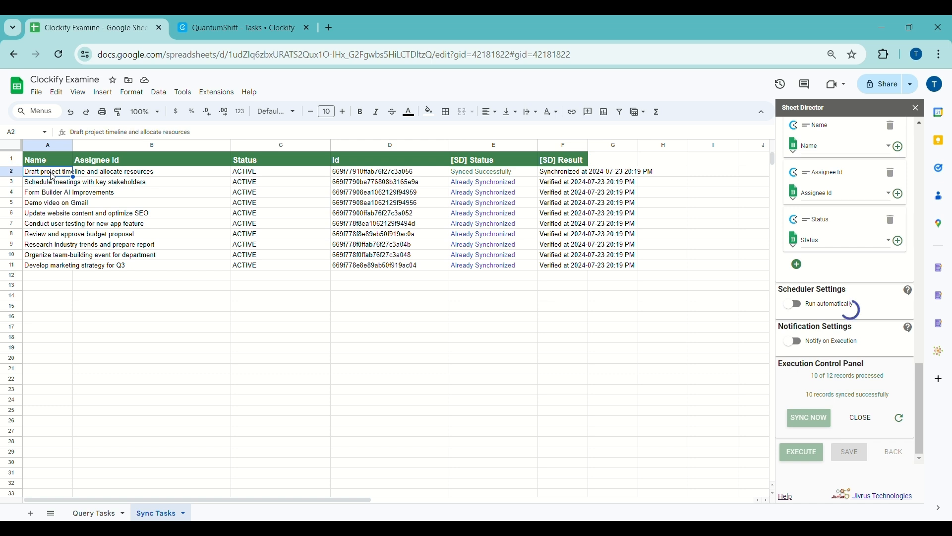
triple_click(56, 174)
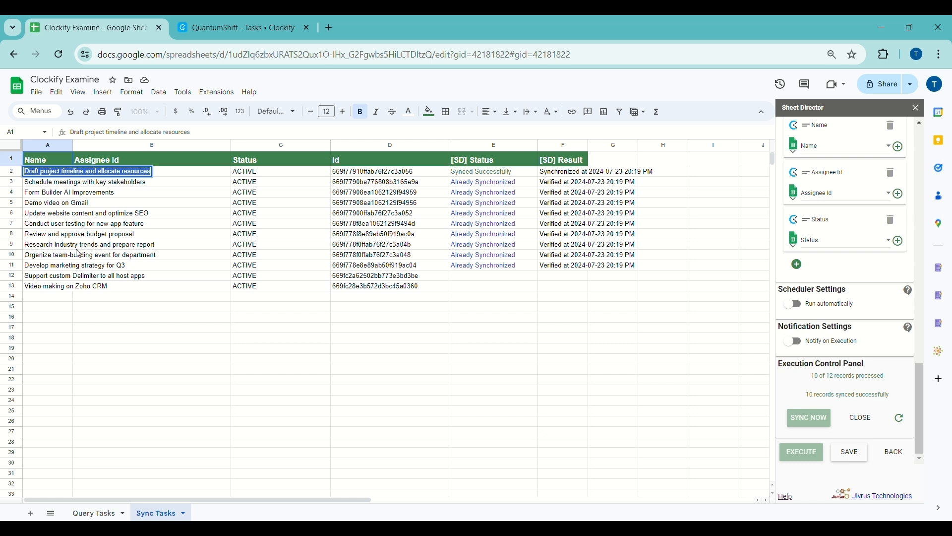
left_click_drag(22, 279, 255, 299)
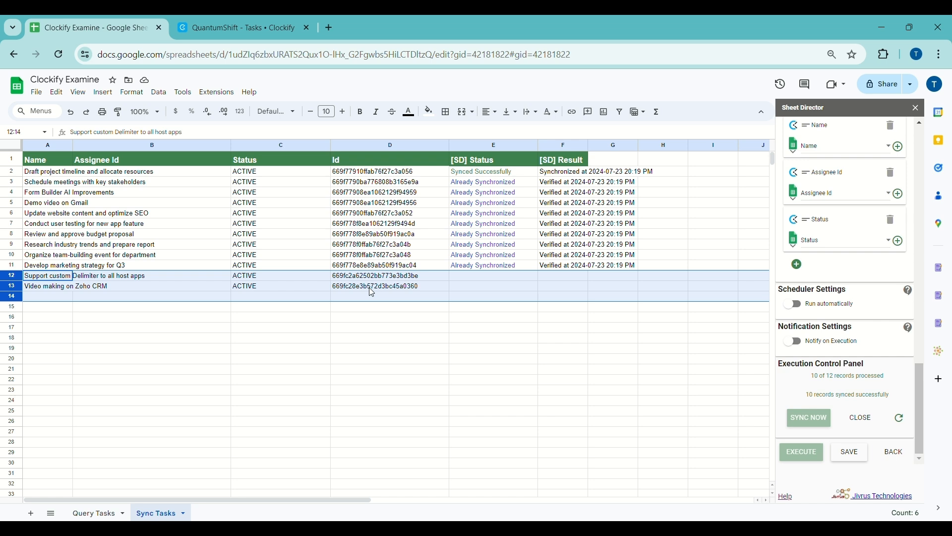
left_click(412, 297)
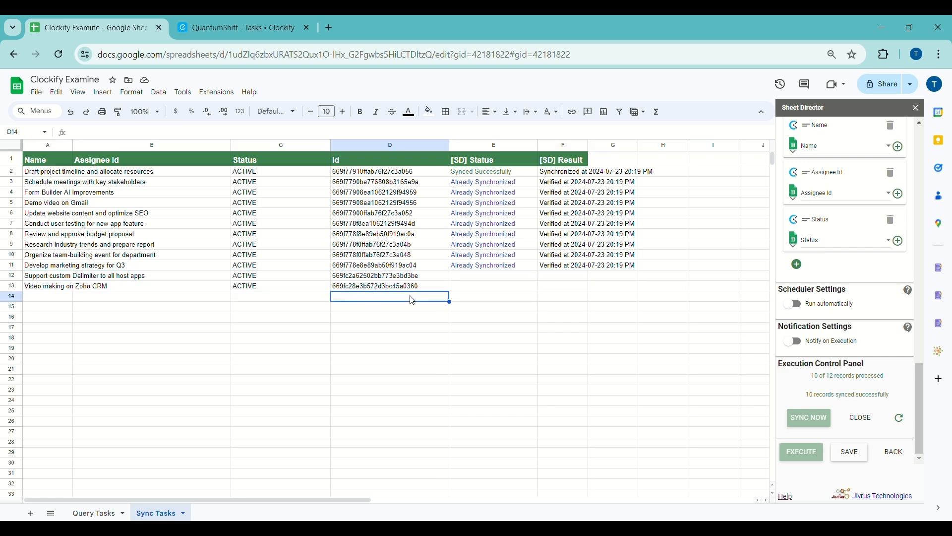
left_click(860, 417)
- Set the synchronization start cell to D8 and choose a newly added blank sheet, Sheet3, as the target
scroll(857, 369, "up", 10)
scroll(856, 368, "down", 2)
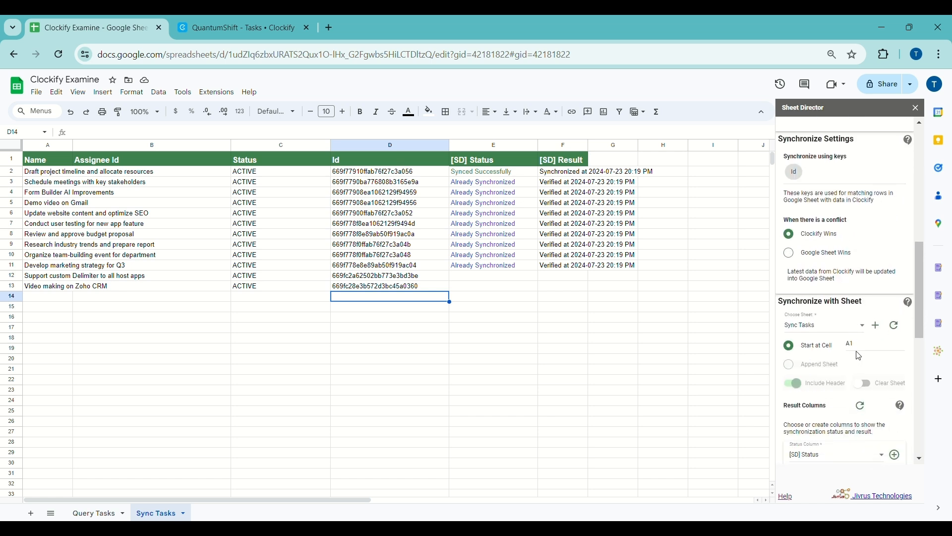
double_click(853, 348)
left_click(31, 514)
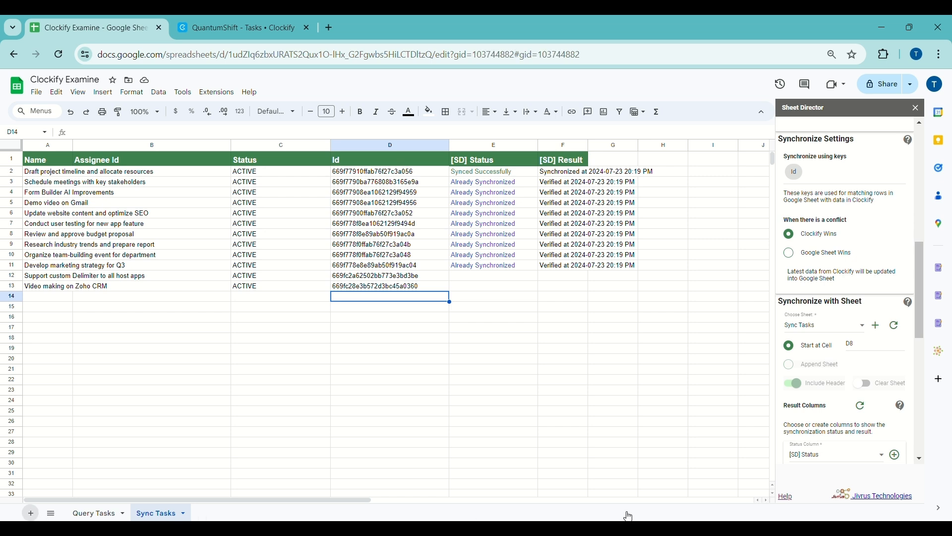
left_click(896, 326)
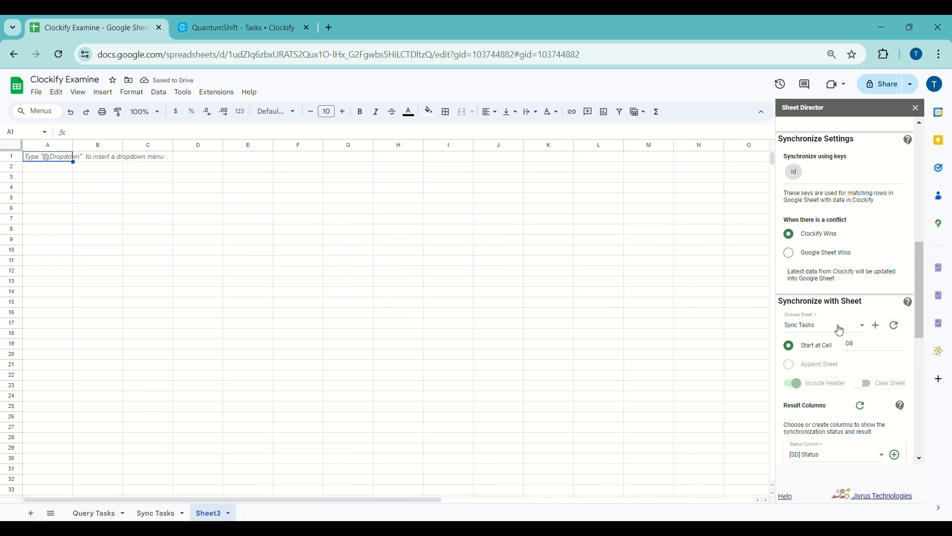
left_click(840, 330)
left_click(826, 353)
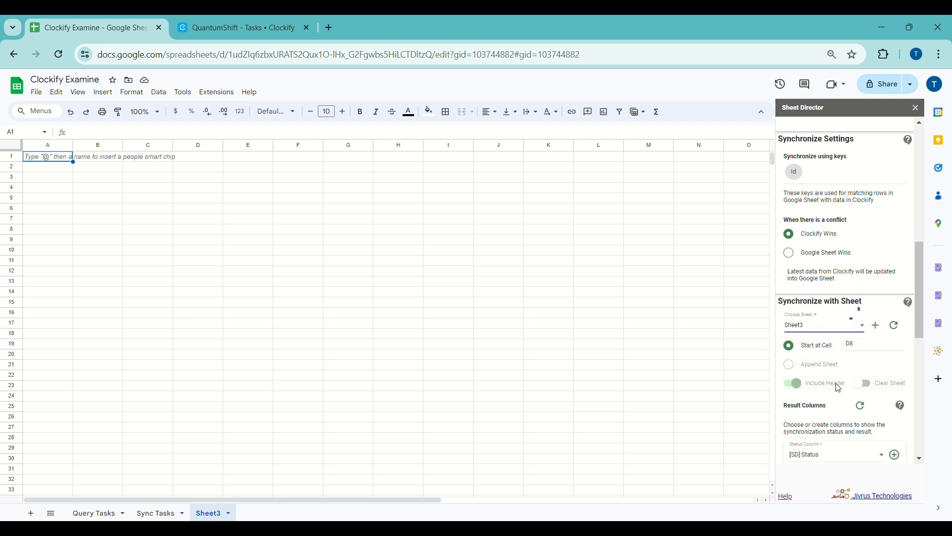
- Execute the synchronization on the empty Sheet3 and get the task records from Clockify first
scroll(839, 388, "down", 10)
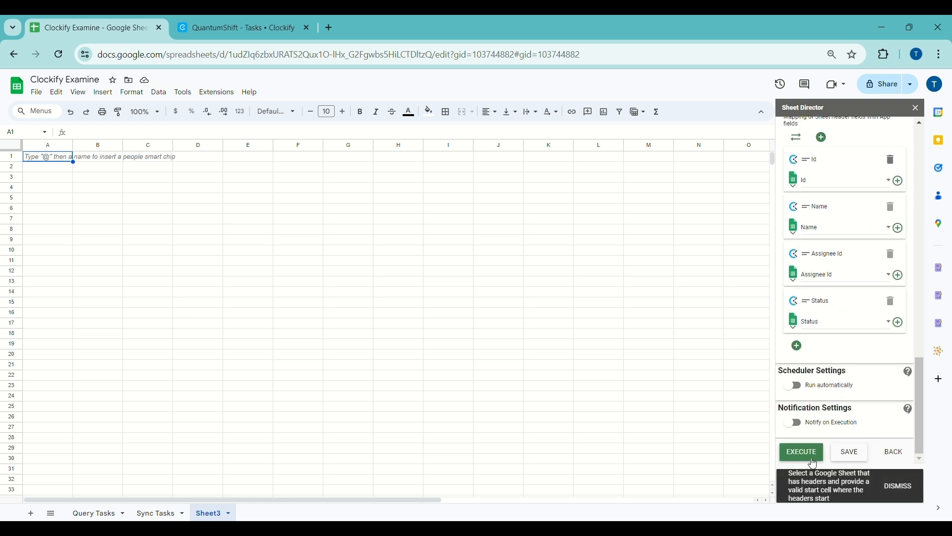
left_click(812, 459)
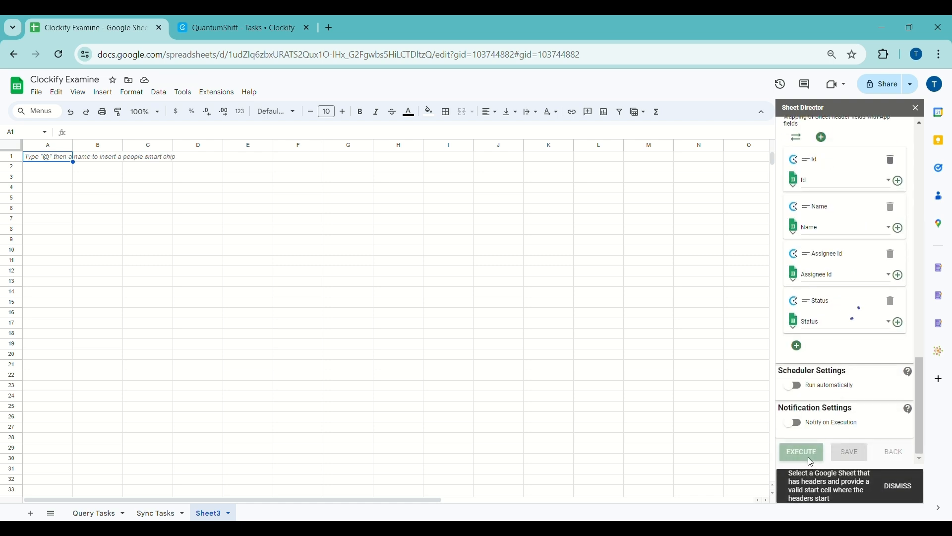
left_click(899, 487)
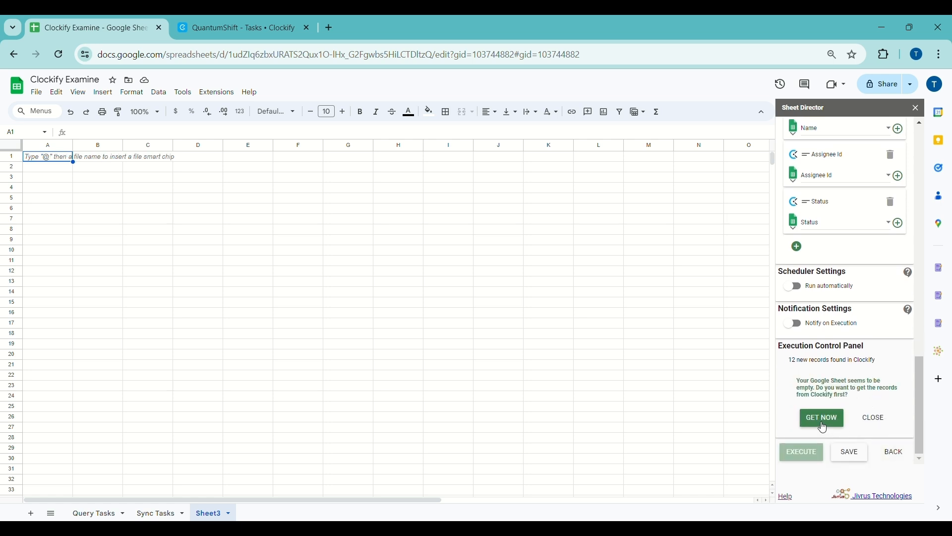
left_click(824, 428)
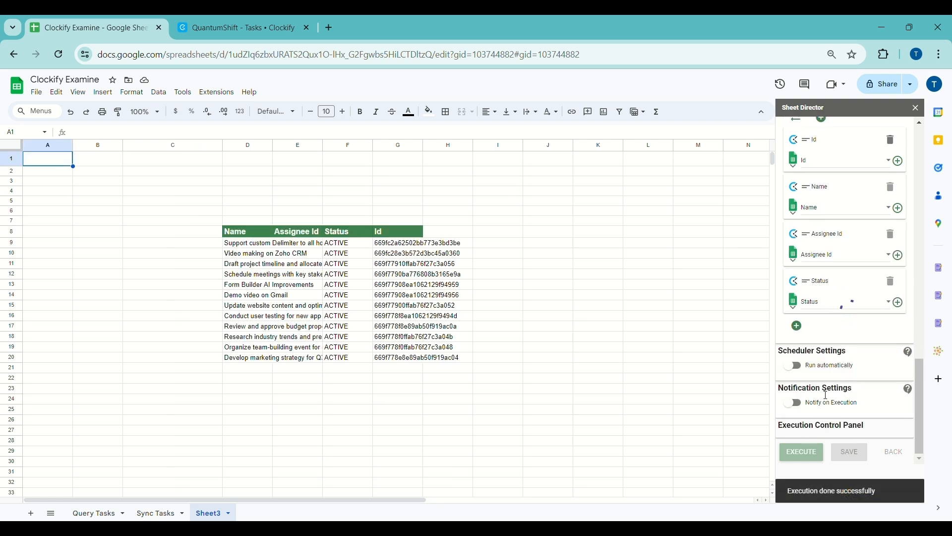
- Create the [SD] Status and [SD] Result columns in Sheet3 for the synchronization results
scroll(826, 395, "up", 5)
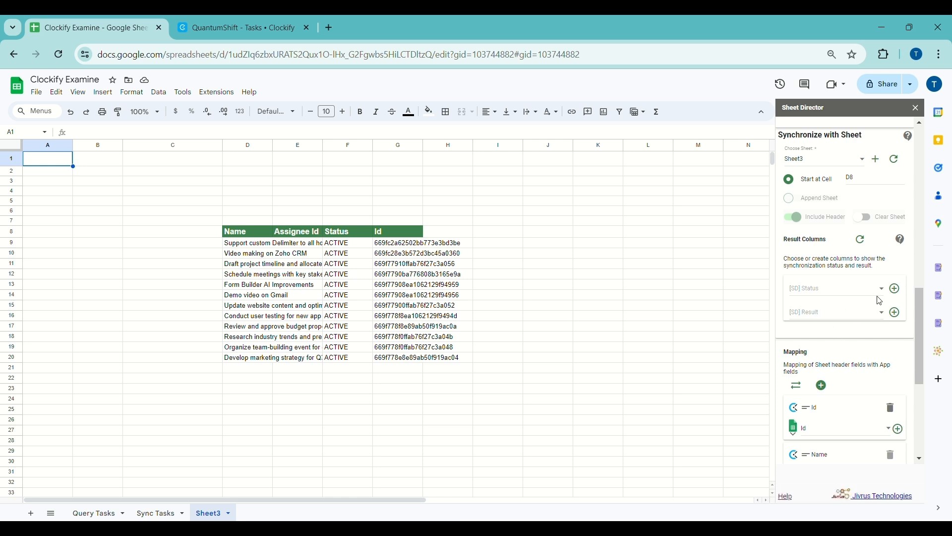
left_click(895, 290)
left_click(895, 315)
- Execute the synchronization again and synchronize the task records in Sheet3 with Clockify
scroll(851, 352, "down", 5)
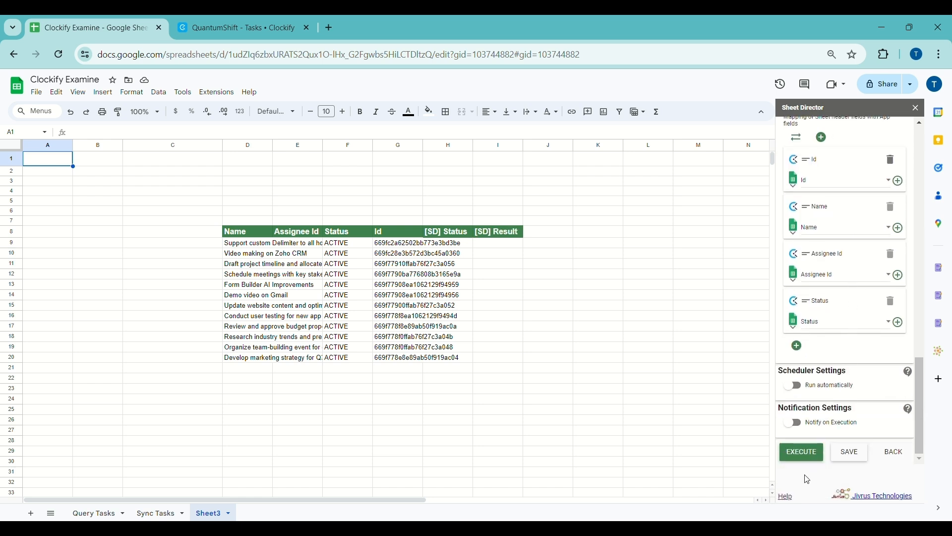
left_click(808, 457)
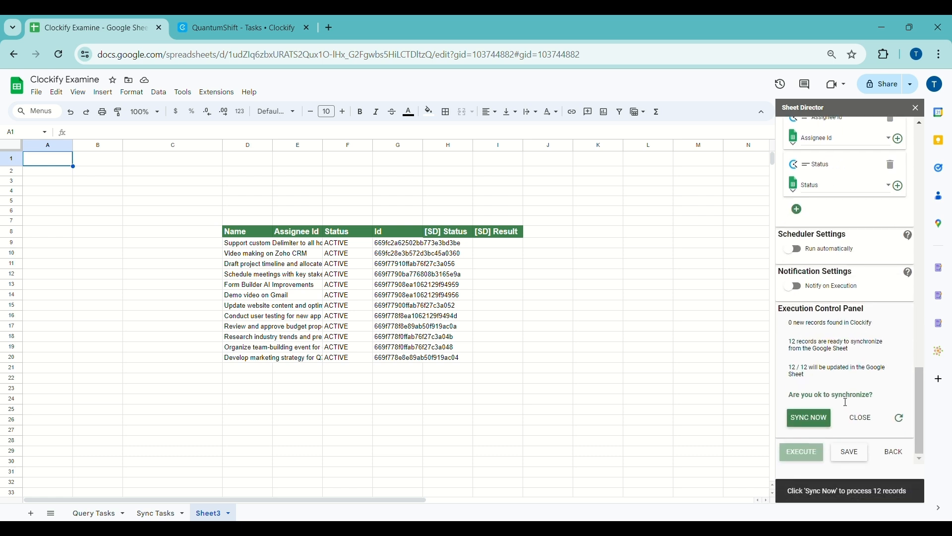
left_click(813, 420)
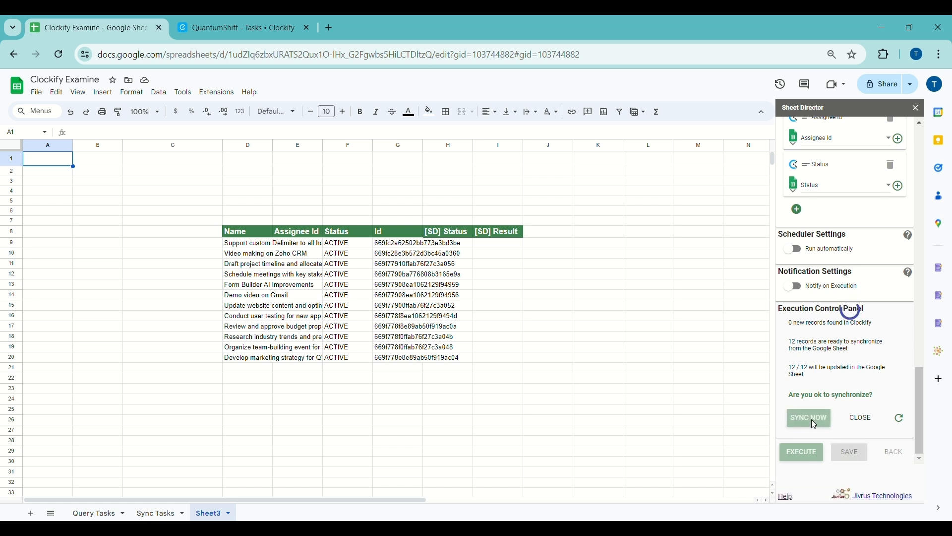
- Widen columns E through H of Sheet3 and review the task table from header row 8 across to [SD] Result
left_click_drag(423, 149, 675, 145)
left_click_drag(373, 145, 437, 145)
left_click_drag(323, 145, 394, 162)
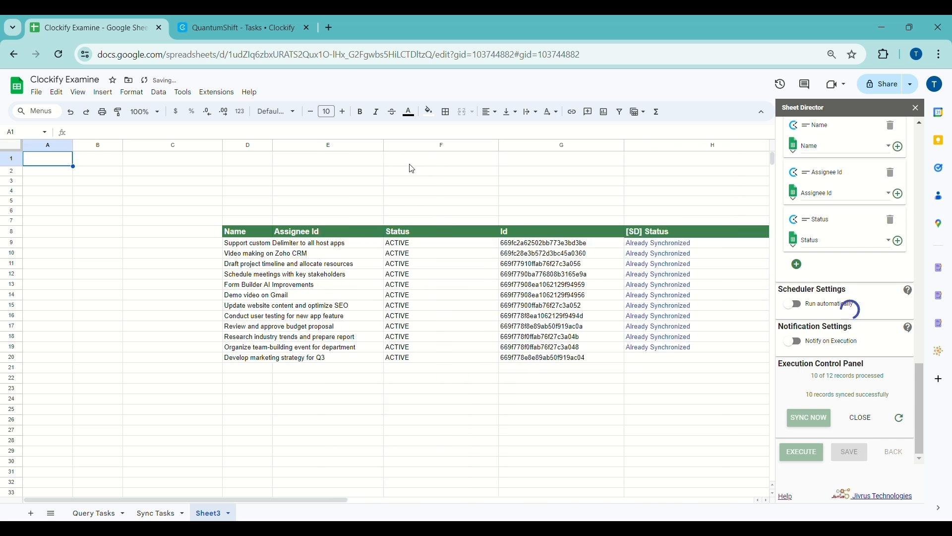
left_click(11, 231)
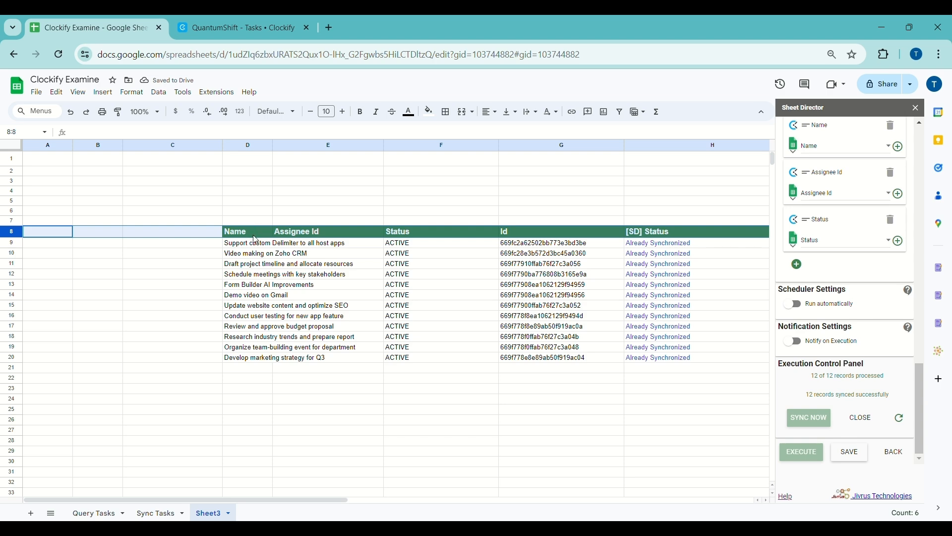
left_click_drag(336, 499, 395, 508)
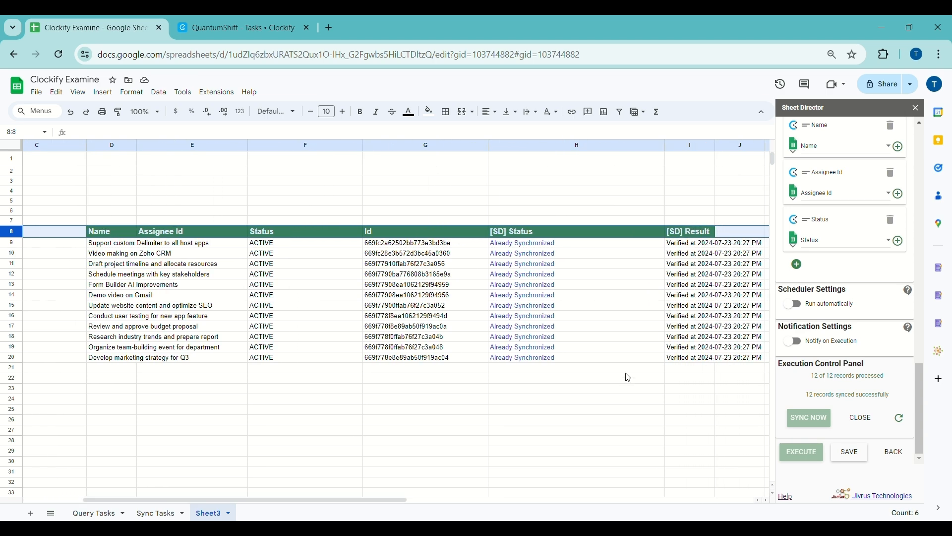